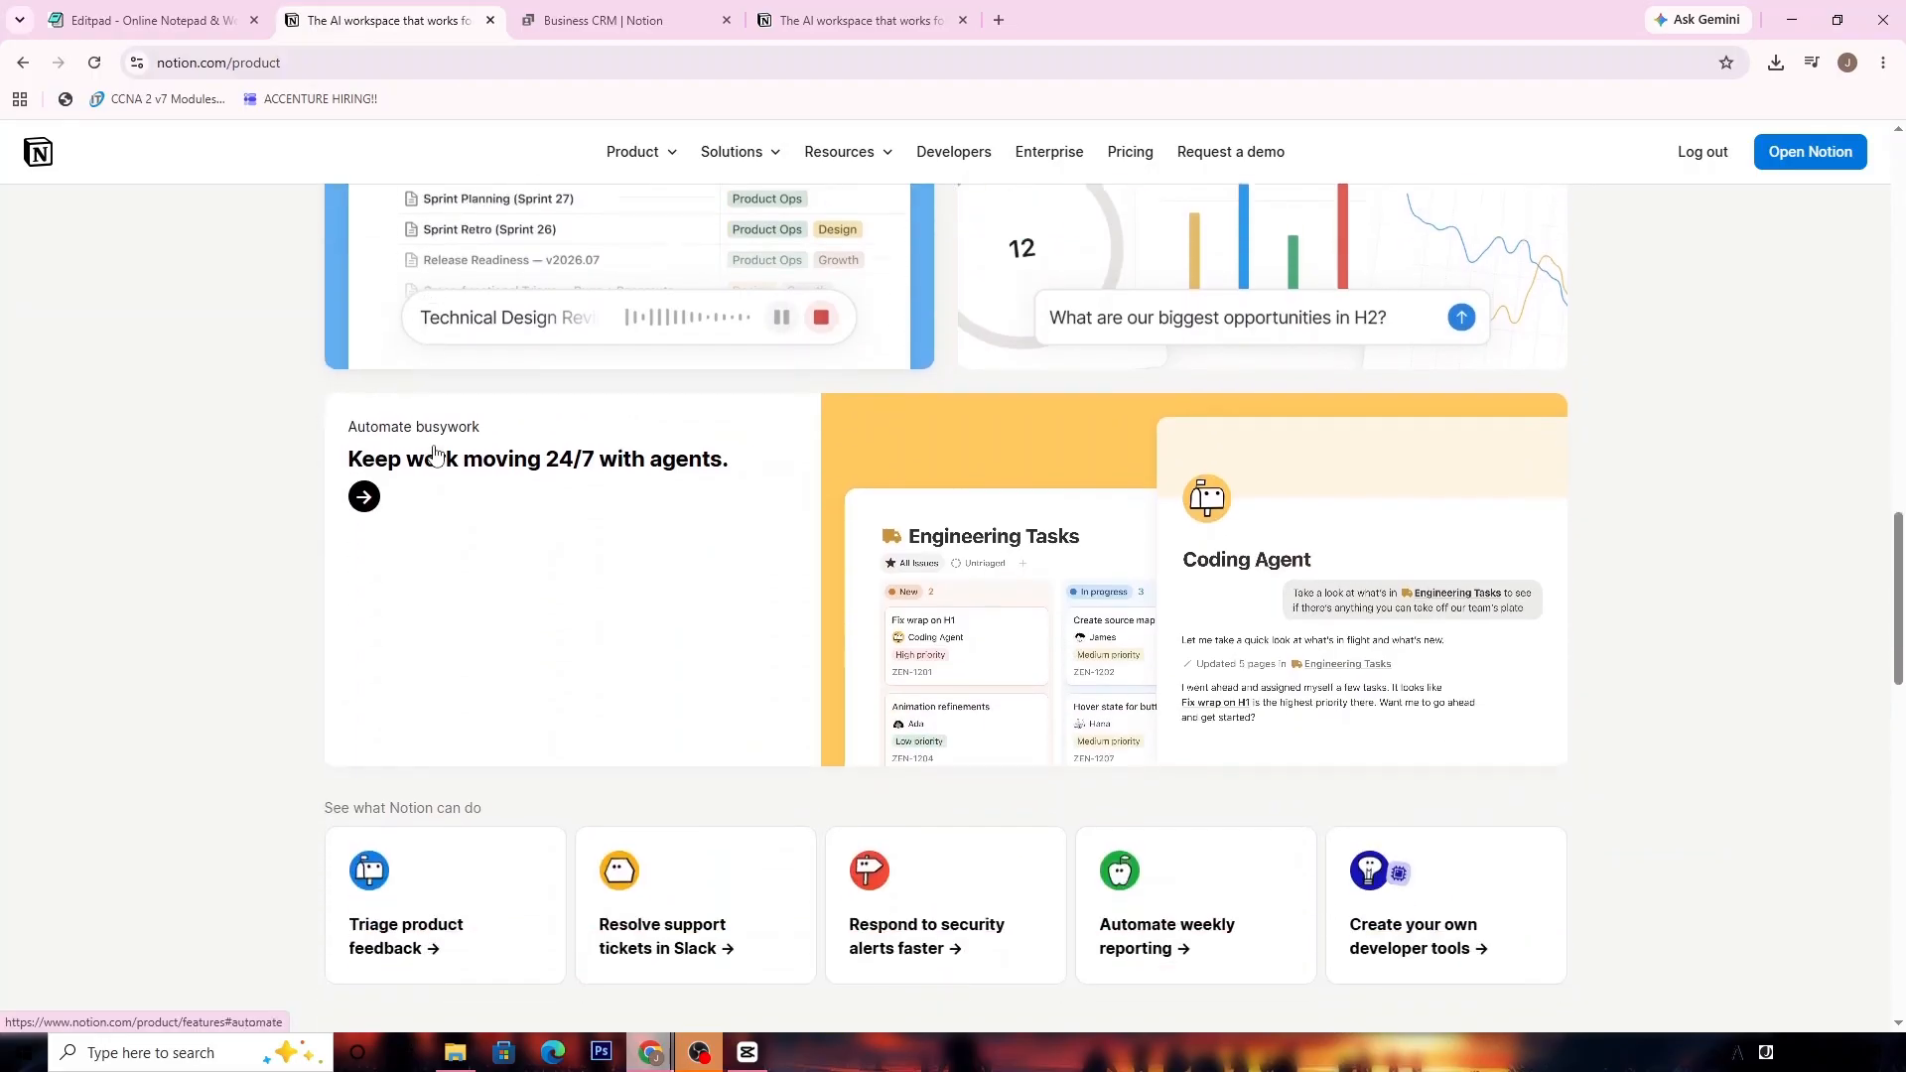
{"action": "scroll", "coordinate": [438, 457], "scroll_direction": "down", "scroll_amount": 8}
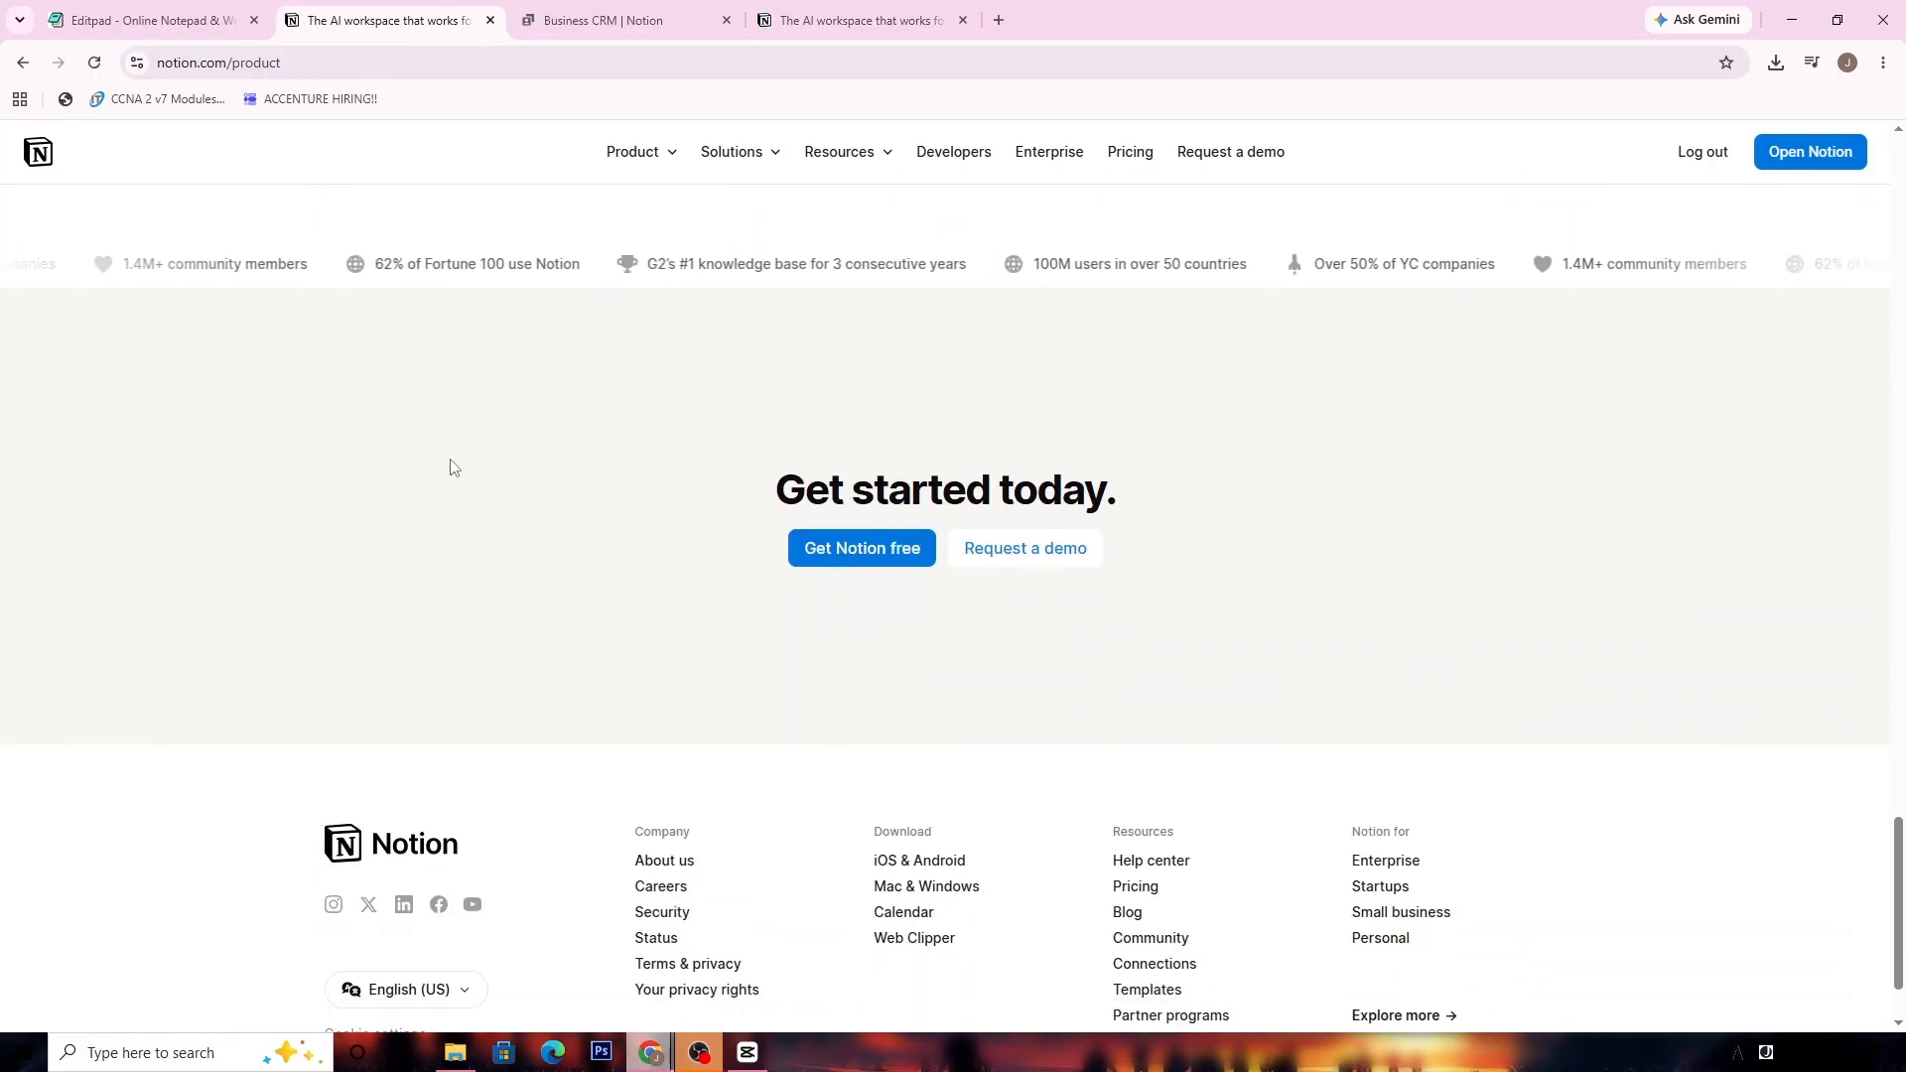
{"action": "scroll", "coordinate": [454, 467], "scroll_direction": "down", "scroll_amount": 2}
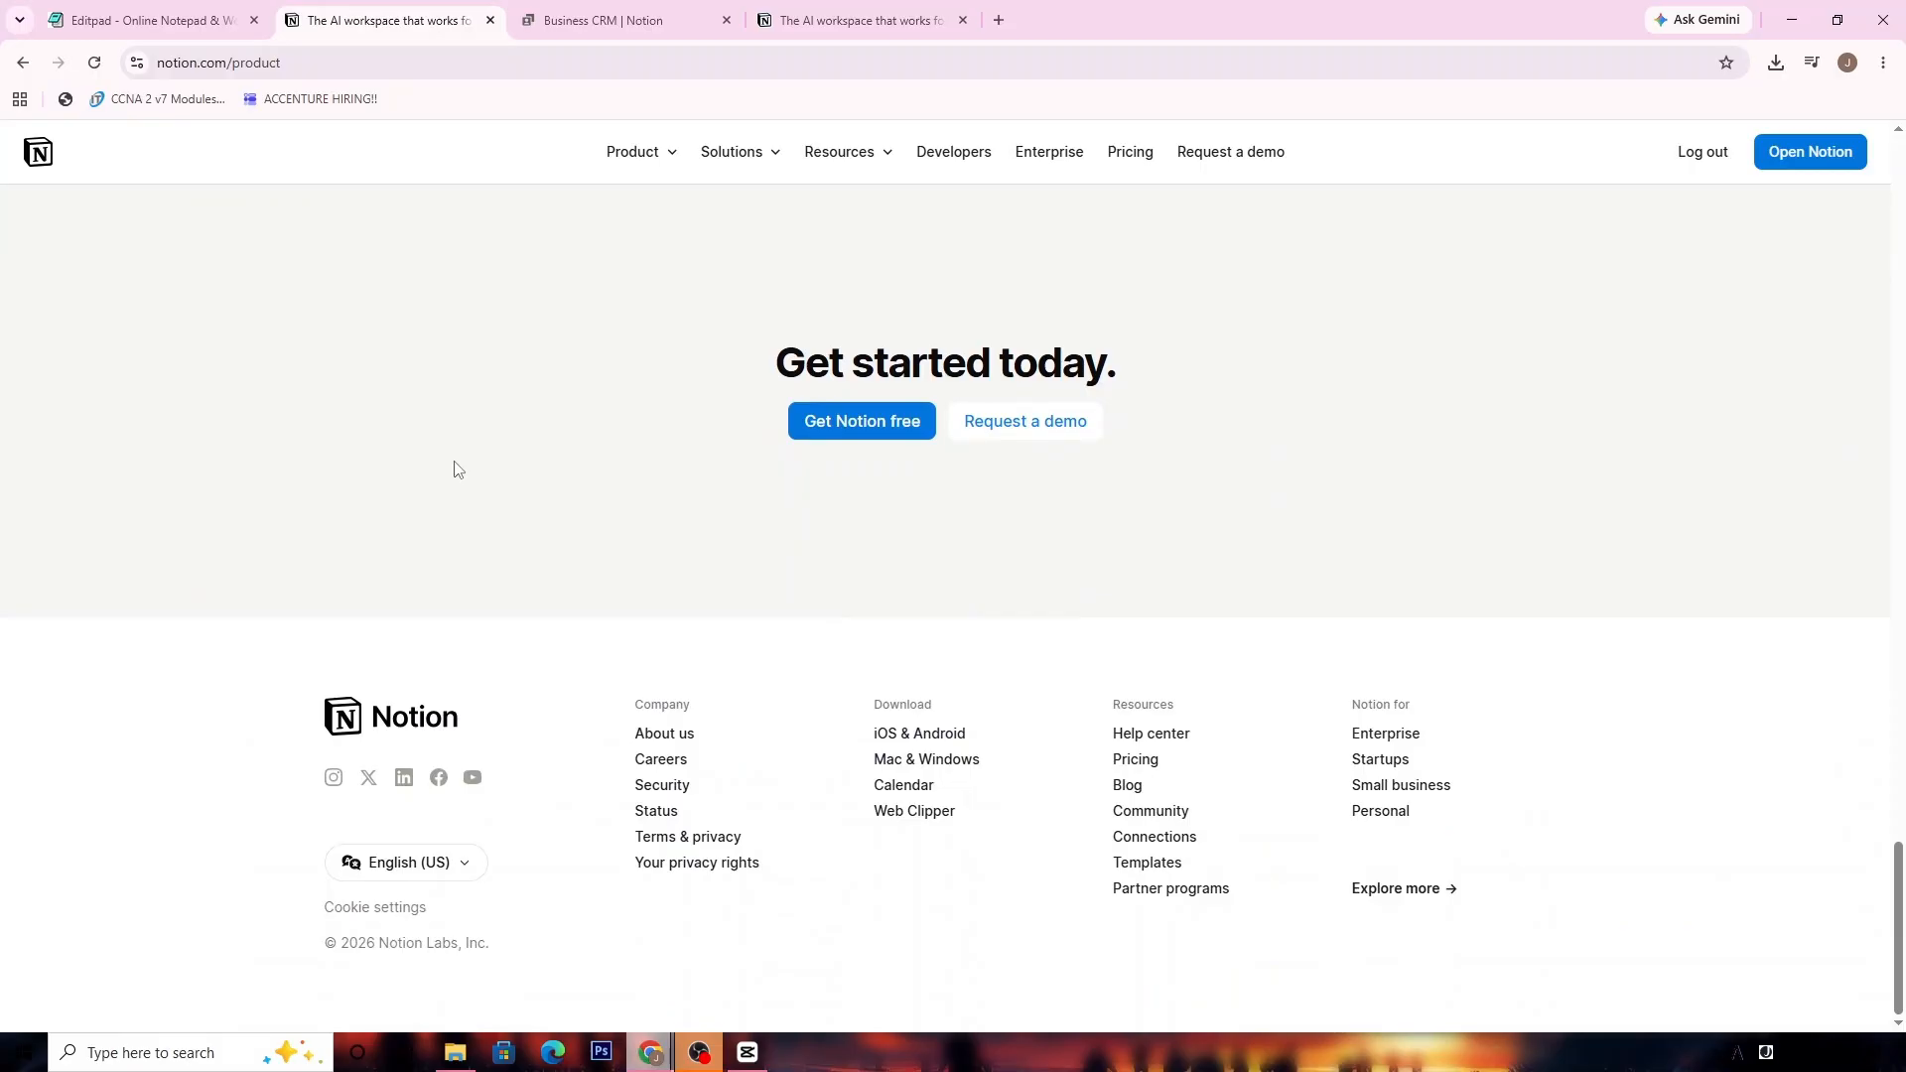
{"action": "scroll", "coordinate": [457, 467], "scroll_direction": "up", "scroll_amount": 12}
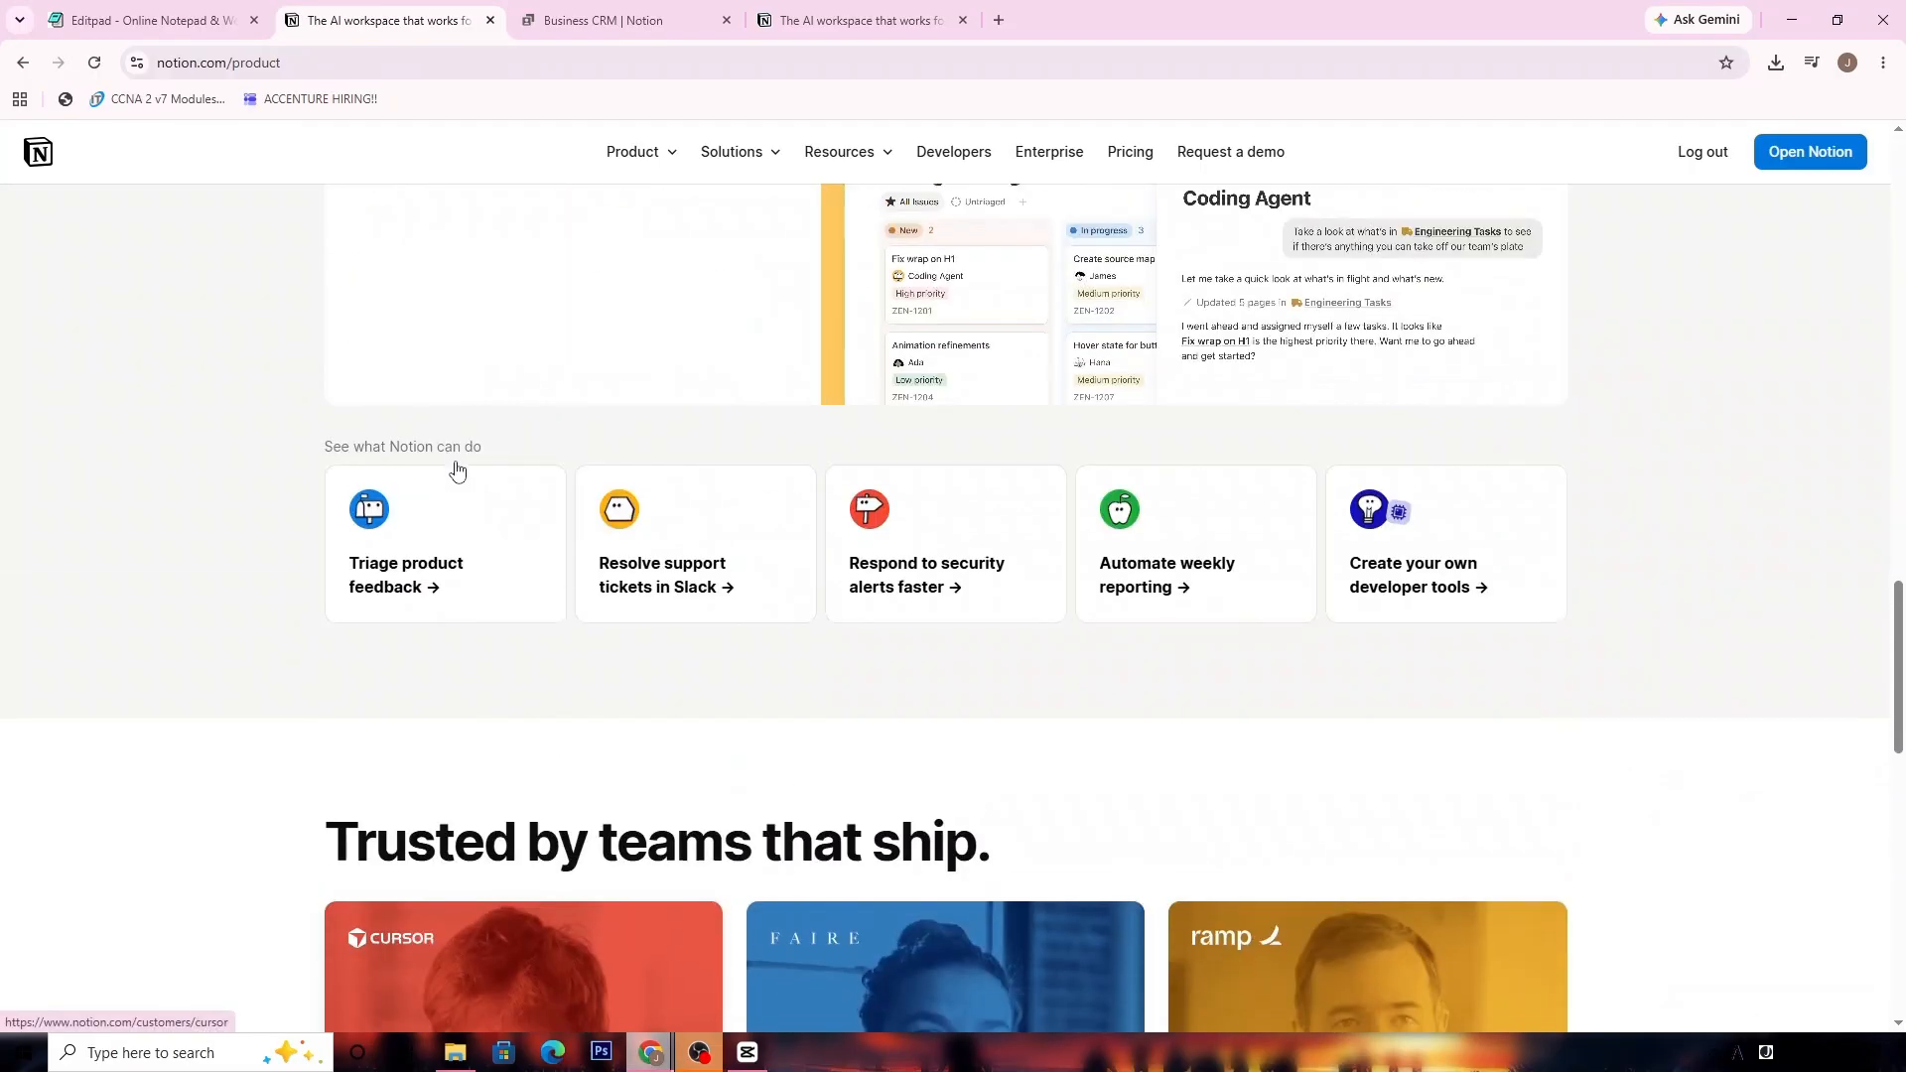
{"action": "scroll", "coordinate": [457, 468], "scroll_direction": "up", "scroll_amount": 7}
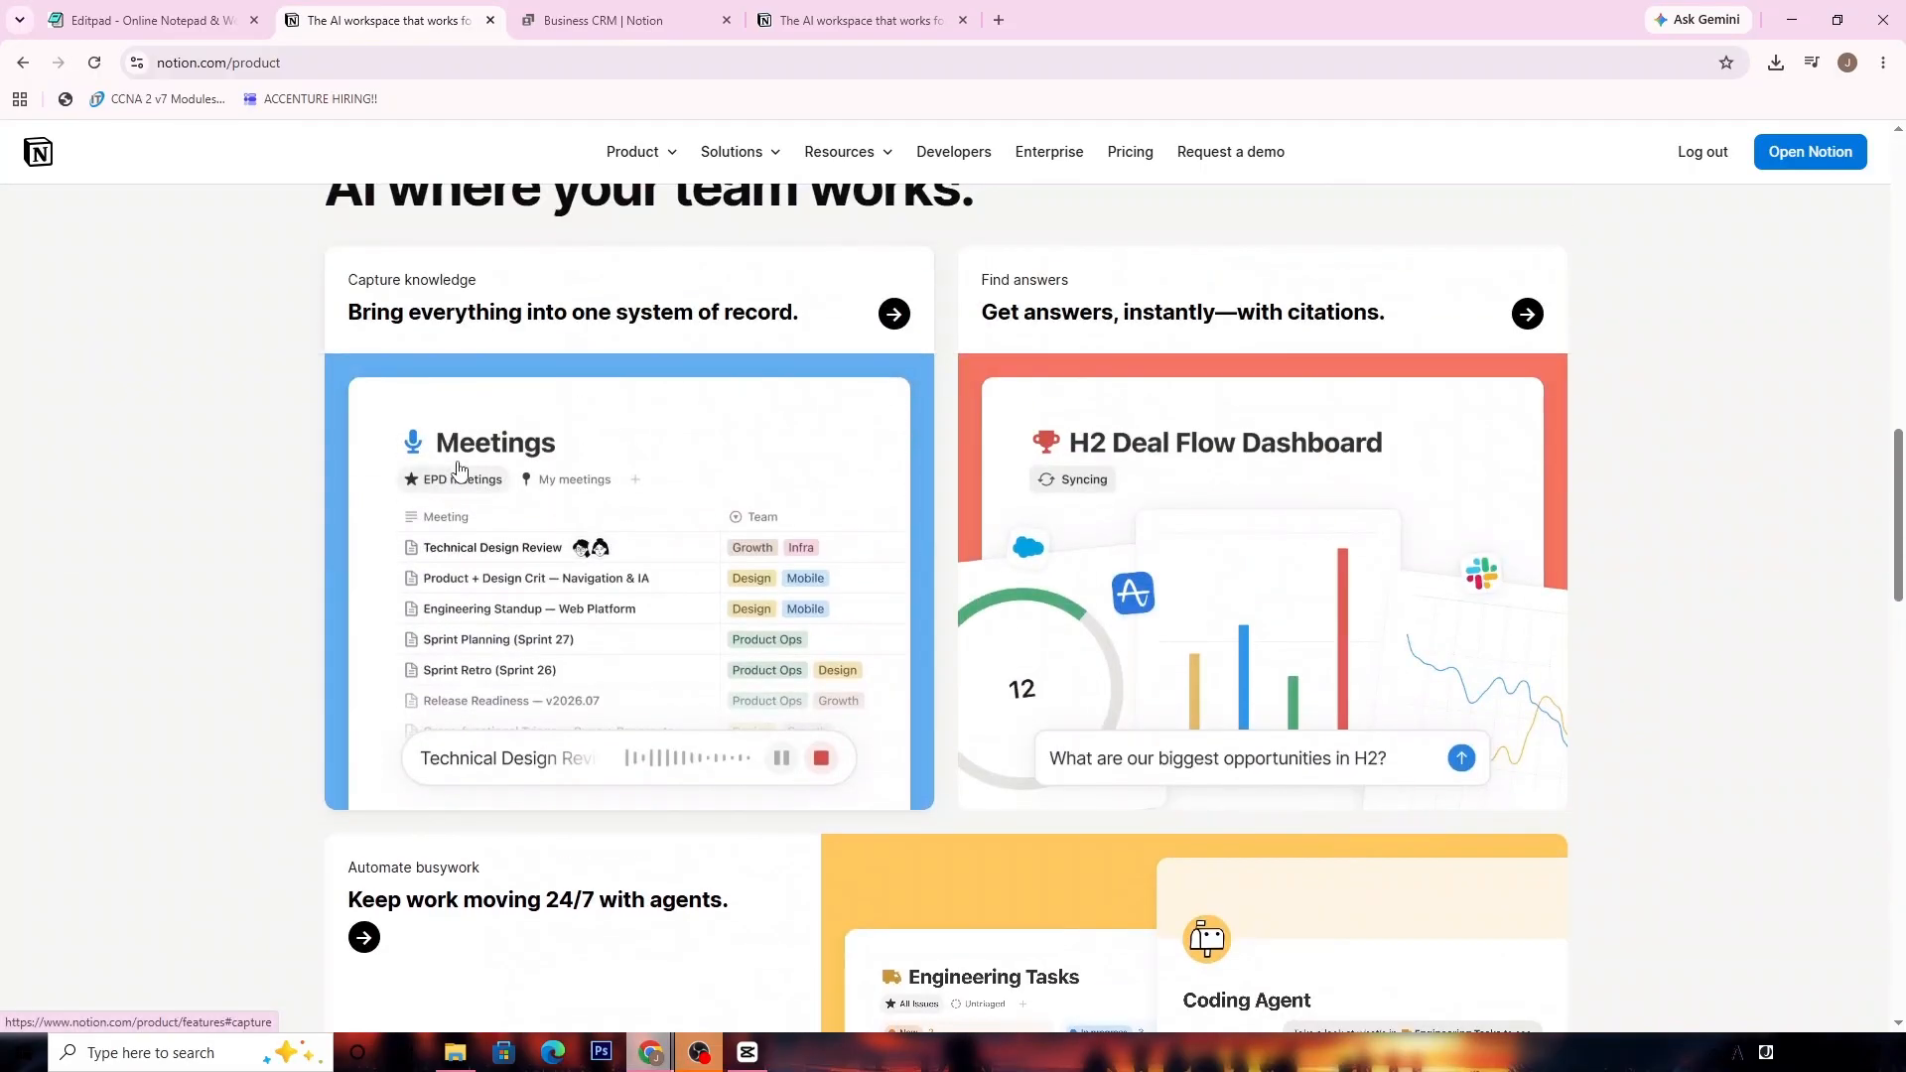
{"action": "scroll", "coordinate": [460, 467], "scroll_direction": "down", "scroll_amount": 4}
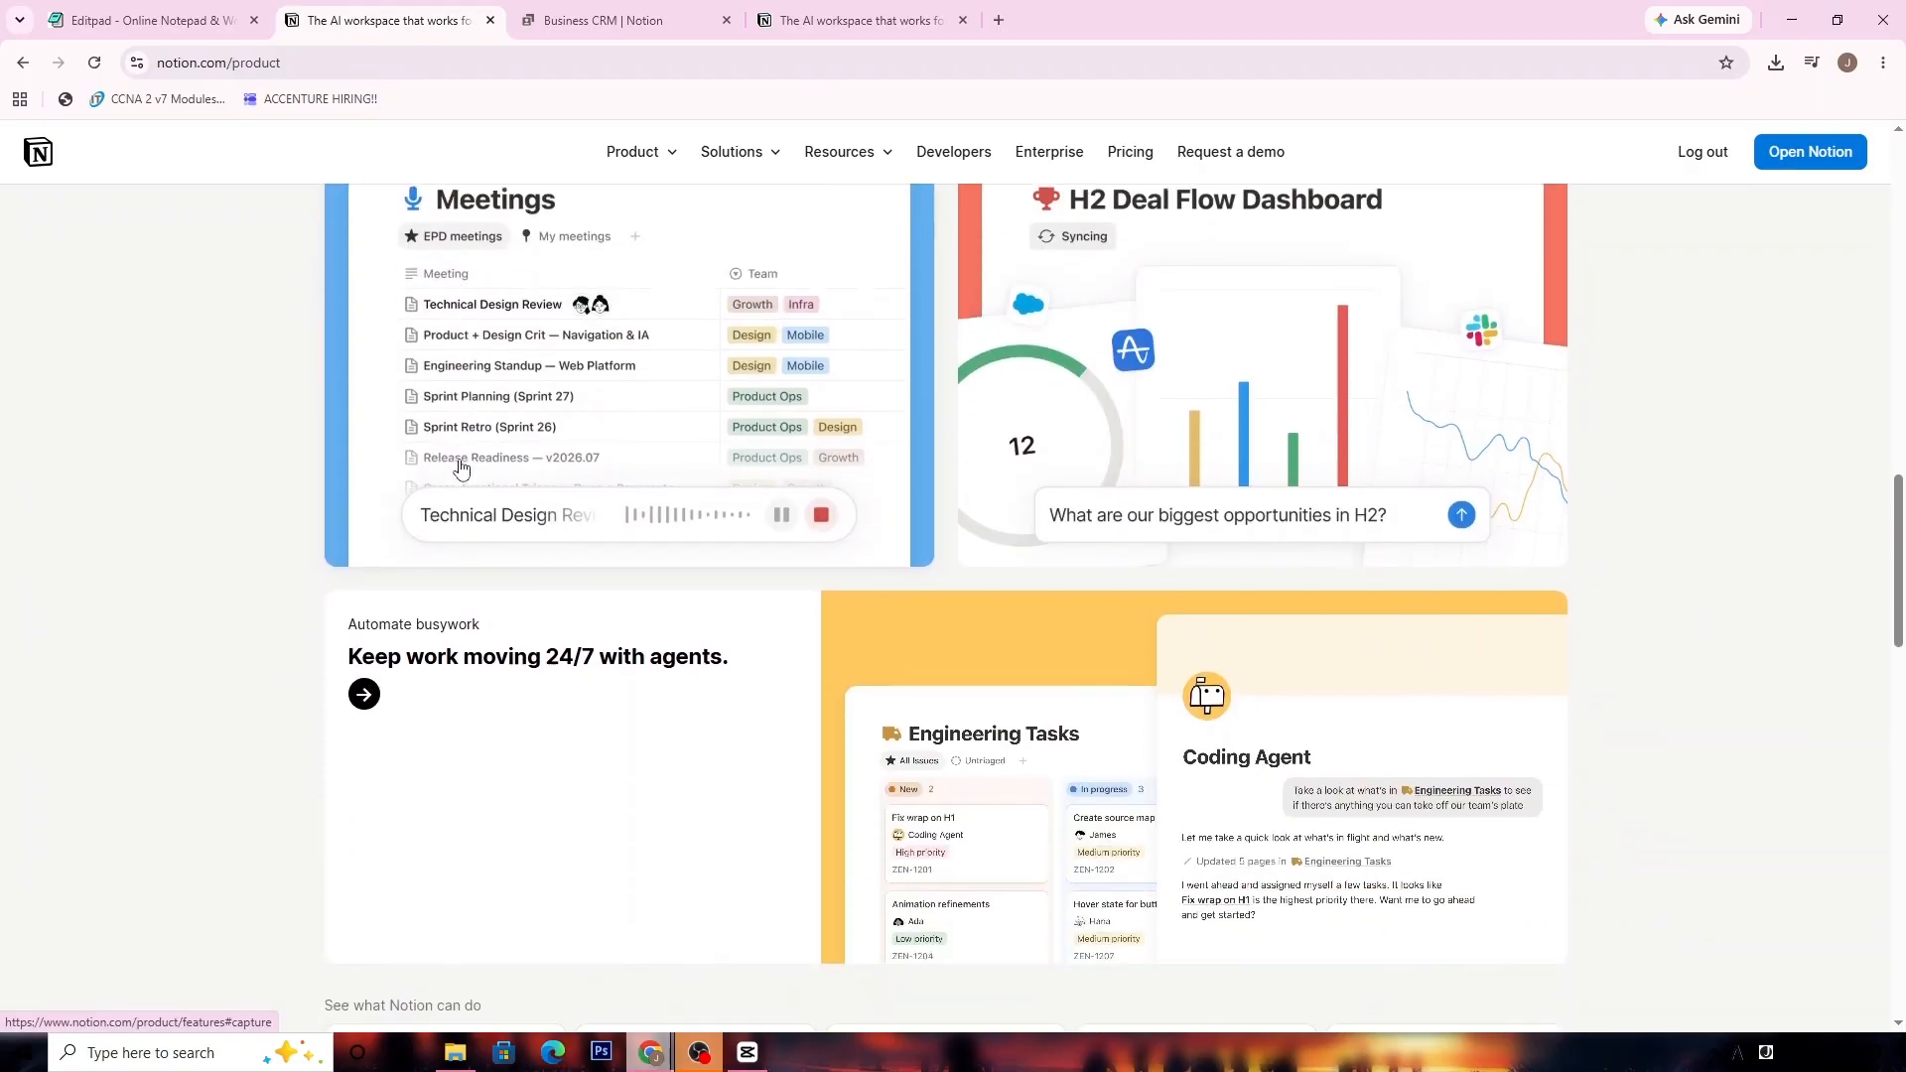
{"action": "scroll", "coordinate": [460, 466], "scroll_direction": "up", "scroll_amount": 5}
Step: Switch to the Notion workspace and create a new private page from the Library
{"action": "left_click", "coordinate": [599, 19]}
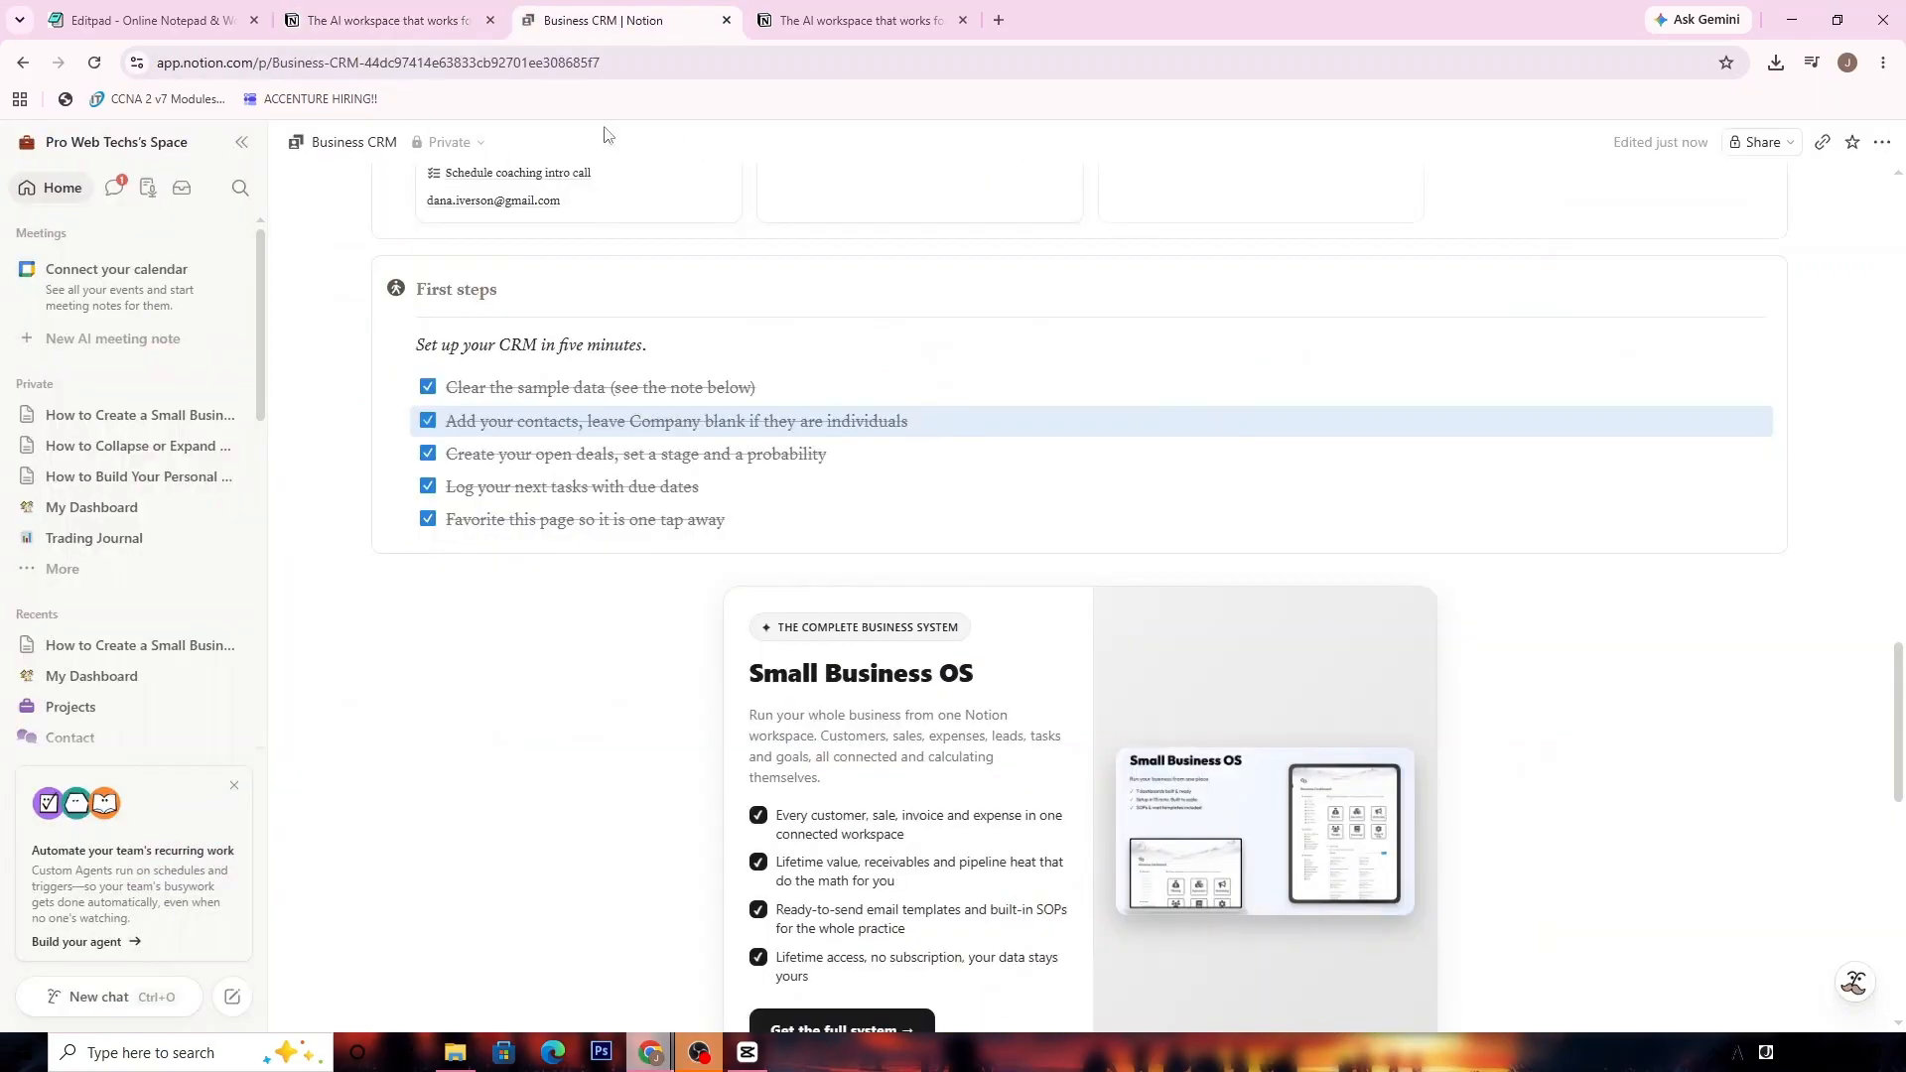
{"action": "scroll", "coordinate": [457, 551], "scroll_direction": "up", "scroll_amount": 8}
{"action": "scroll", "coordinate": [457, 551], "scroll_direction": "up", "scroll_amount": 11}
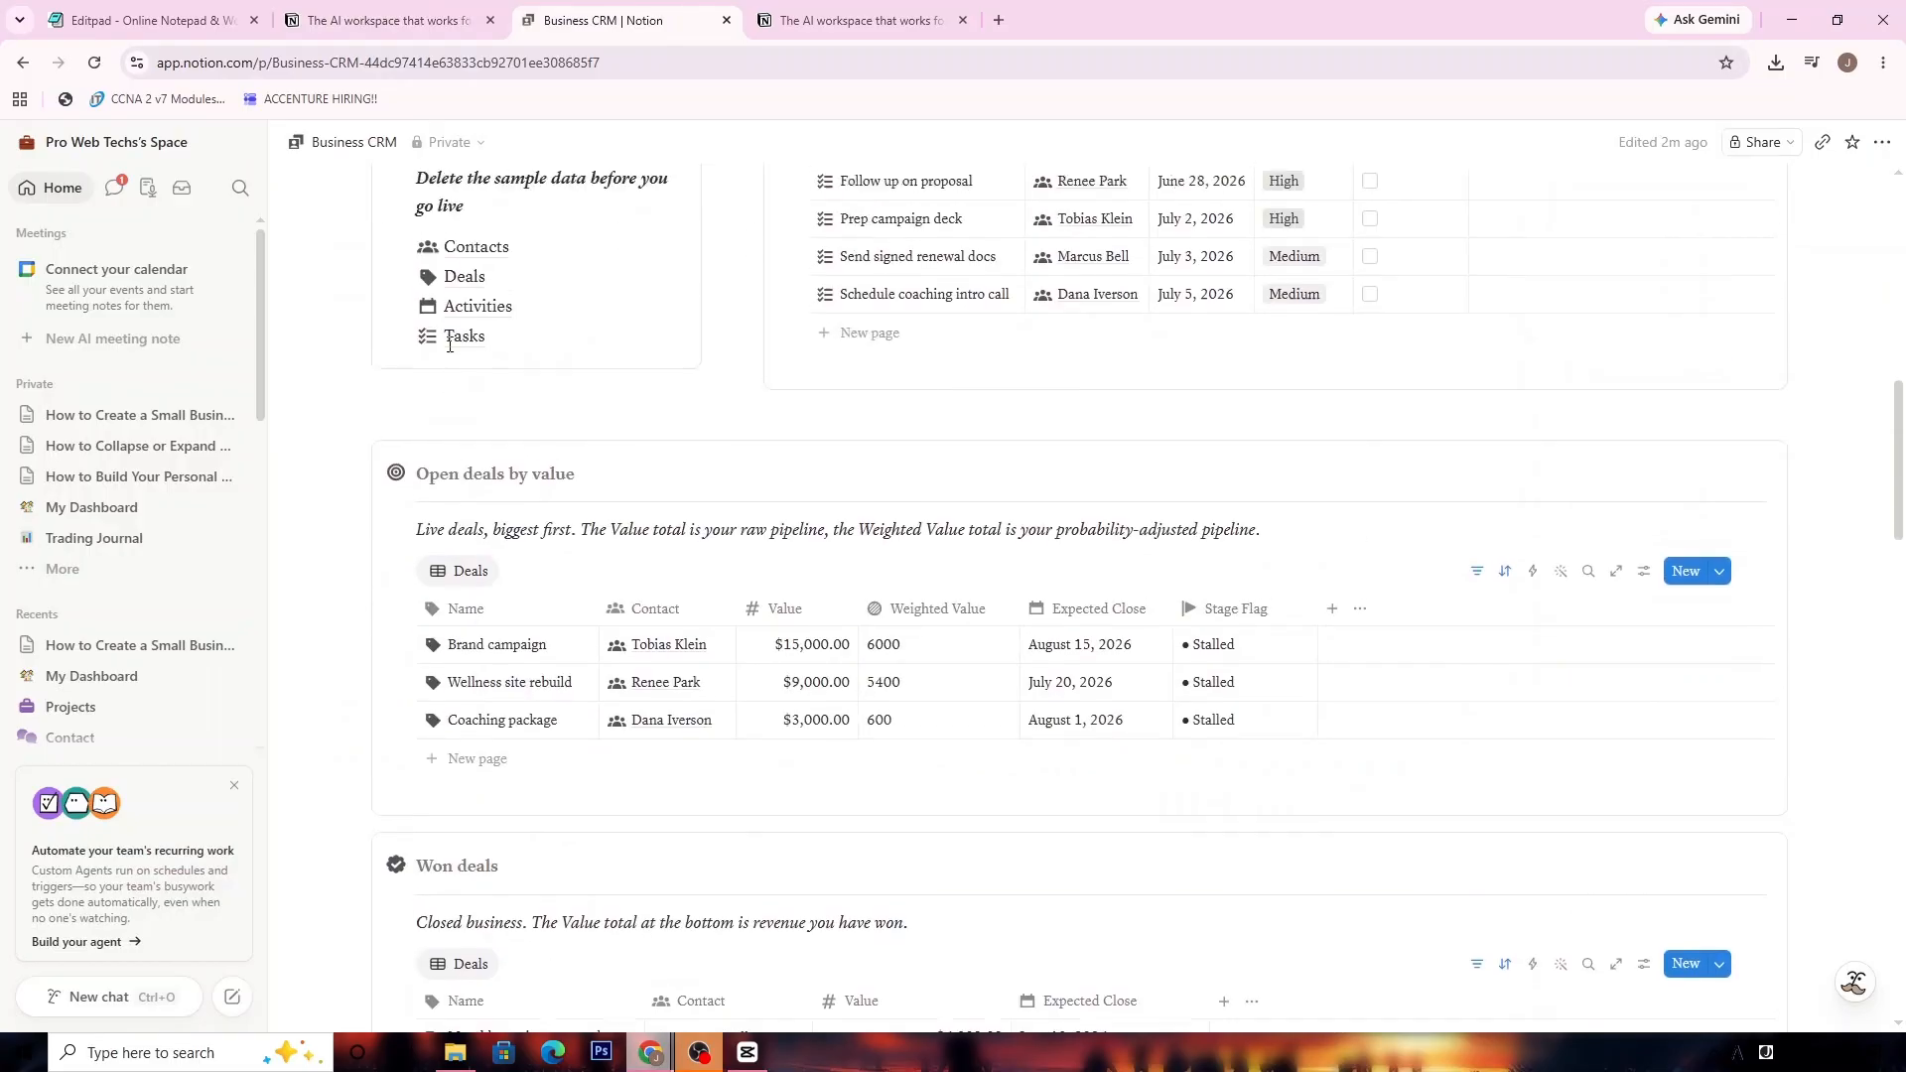
{"action": "left_click", "coordinate": [154, 561]}
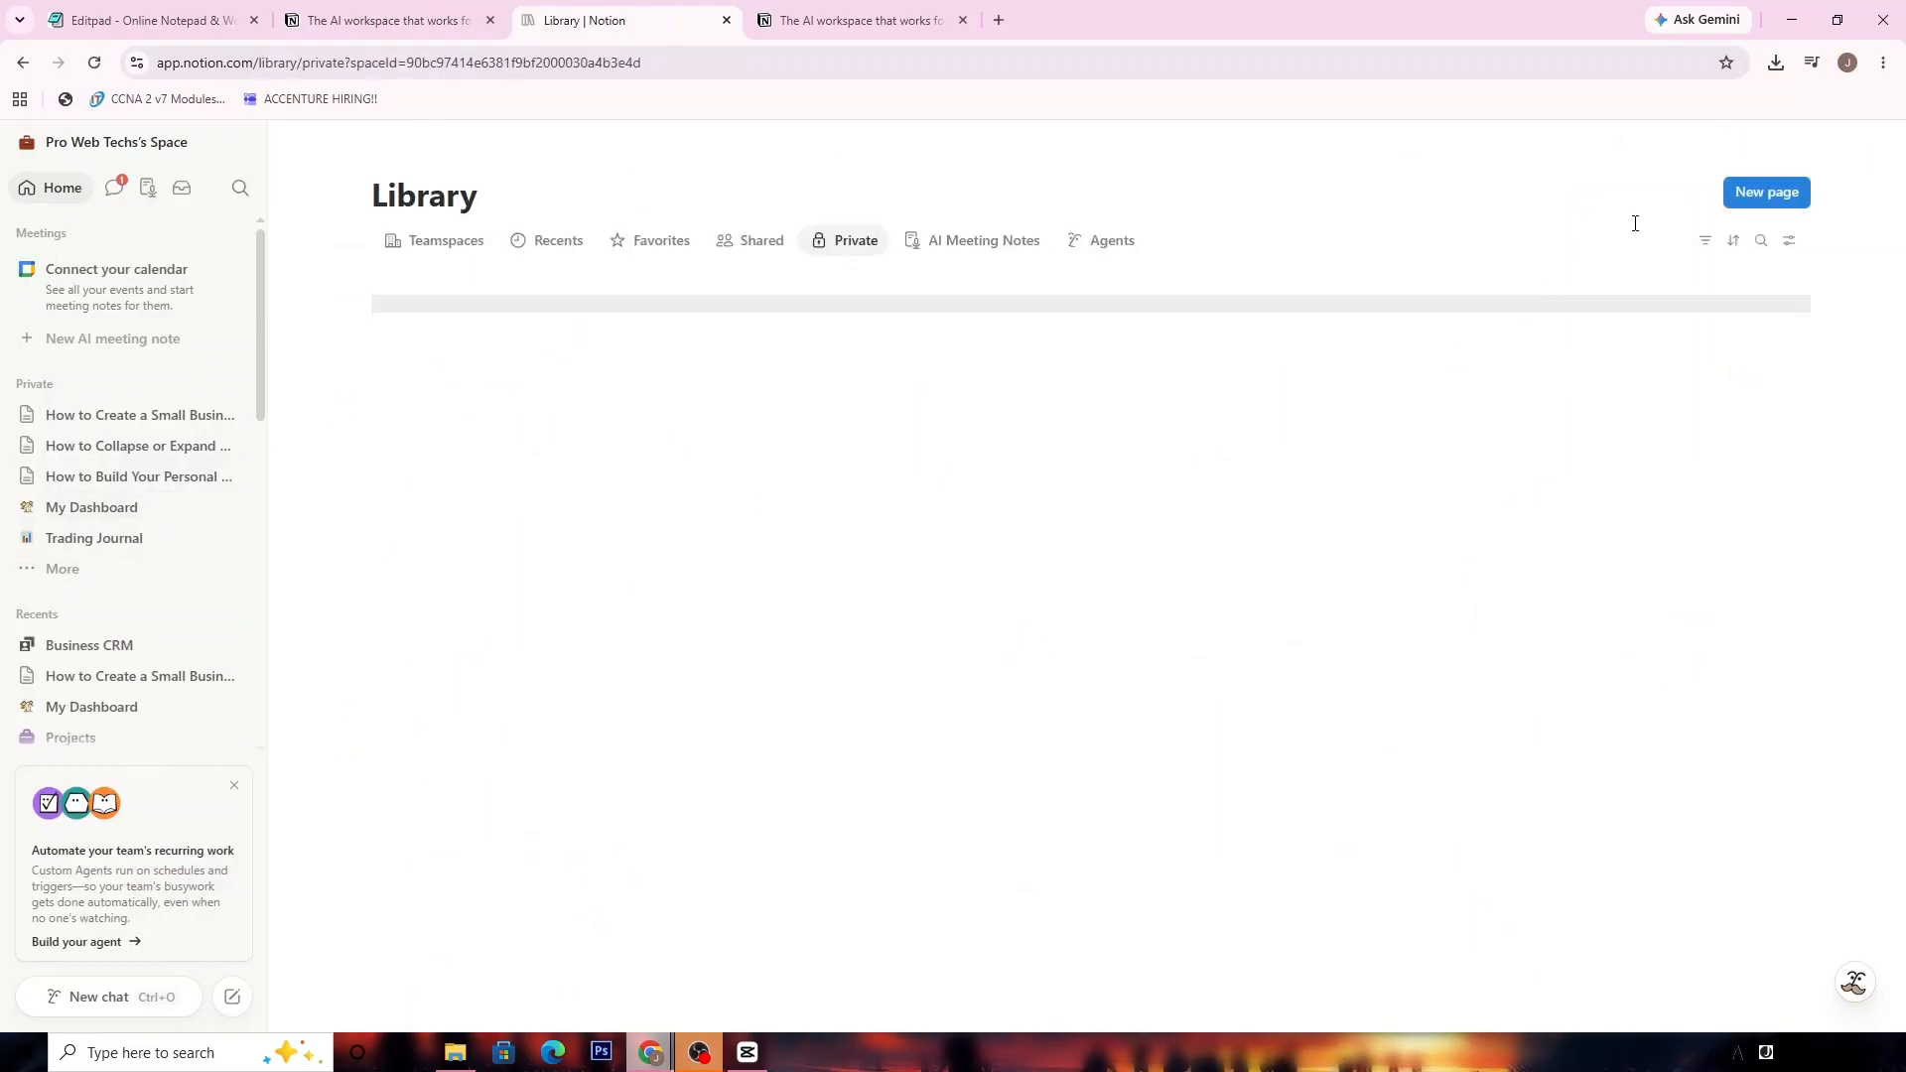
{"action": "left_click", "coordinate": [1757, 188]}
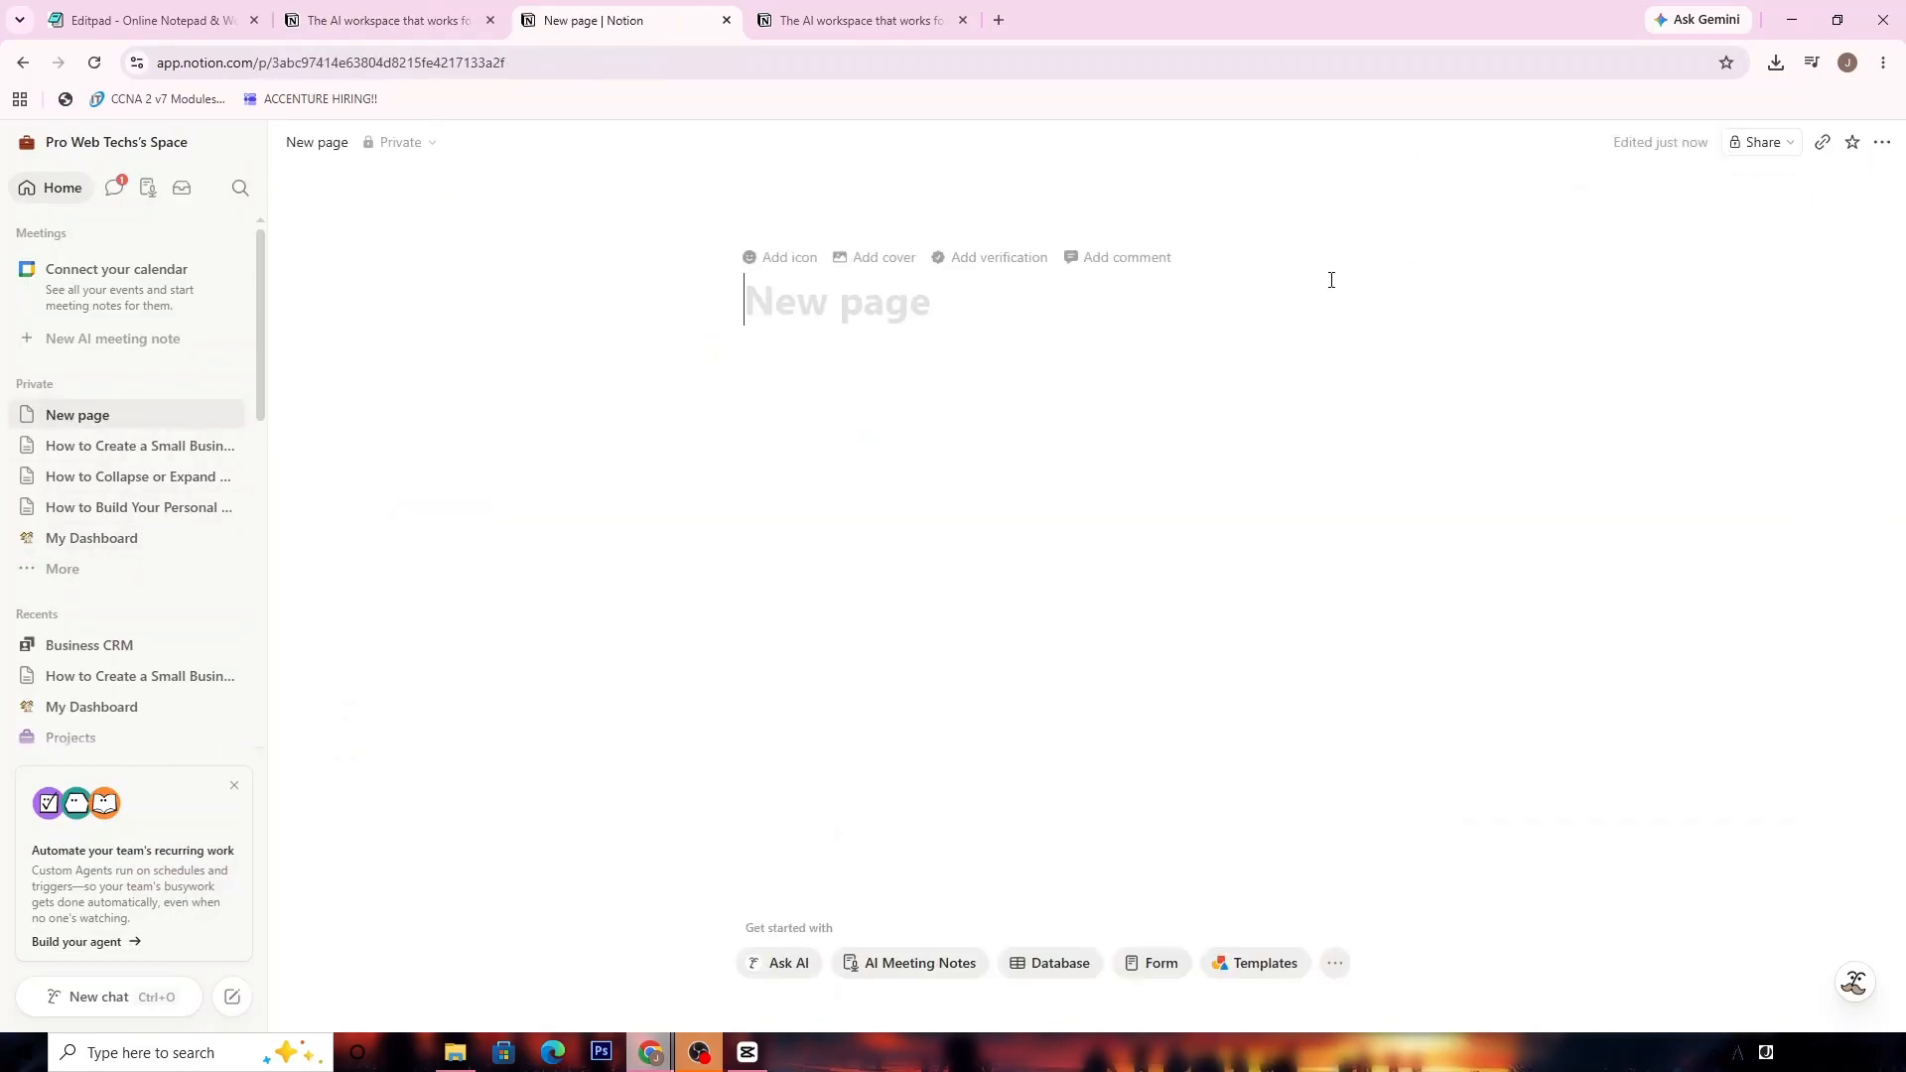
{"action": "left_click", "coordinate": [397, 20]}
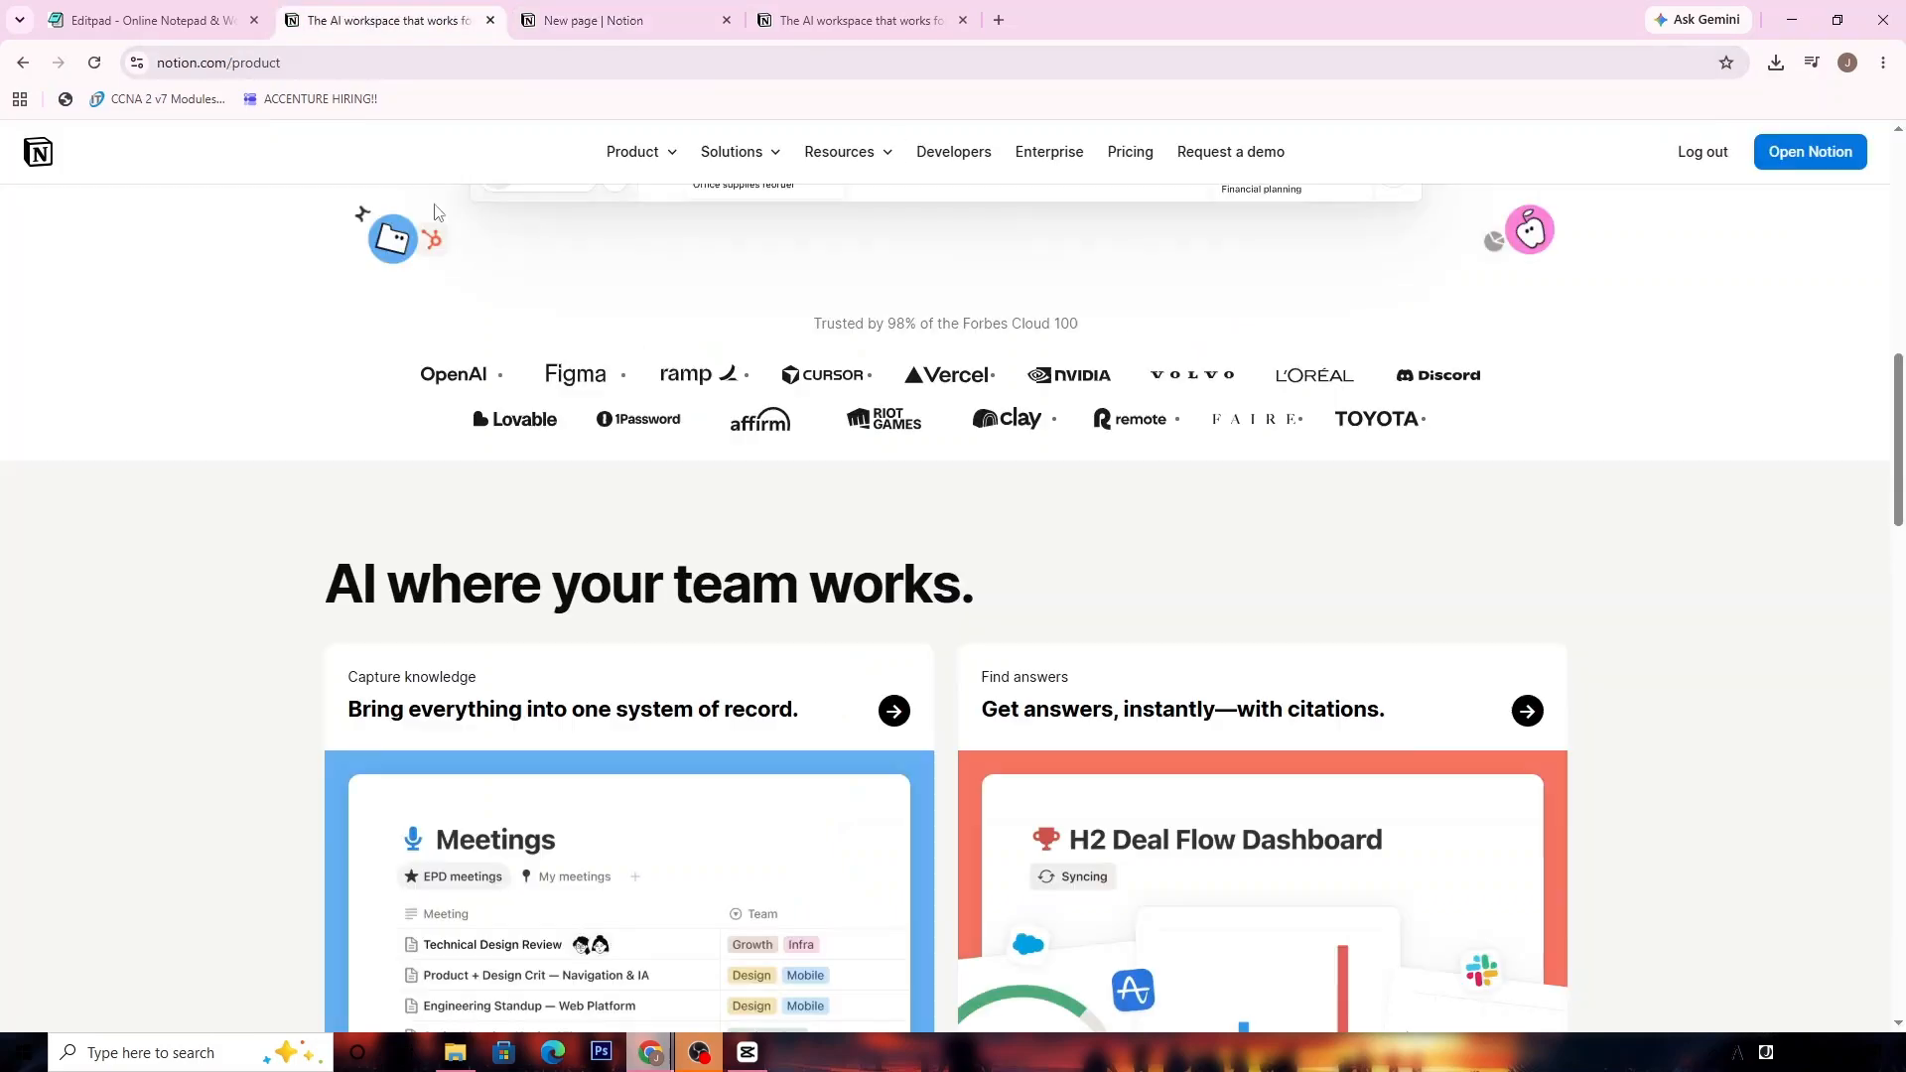
{"action": "scroll", "coordinate": [391, 128], "scroll_direction": "up", "scroll_amount": 5}
{"action": "left_click", "coordinate": [277, 63]}
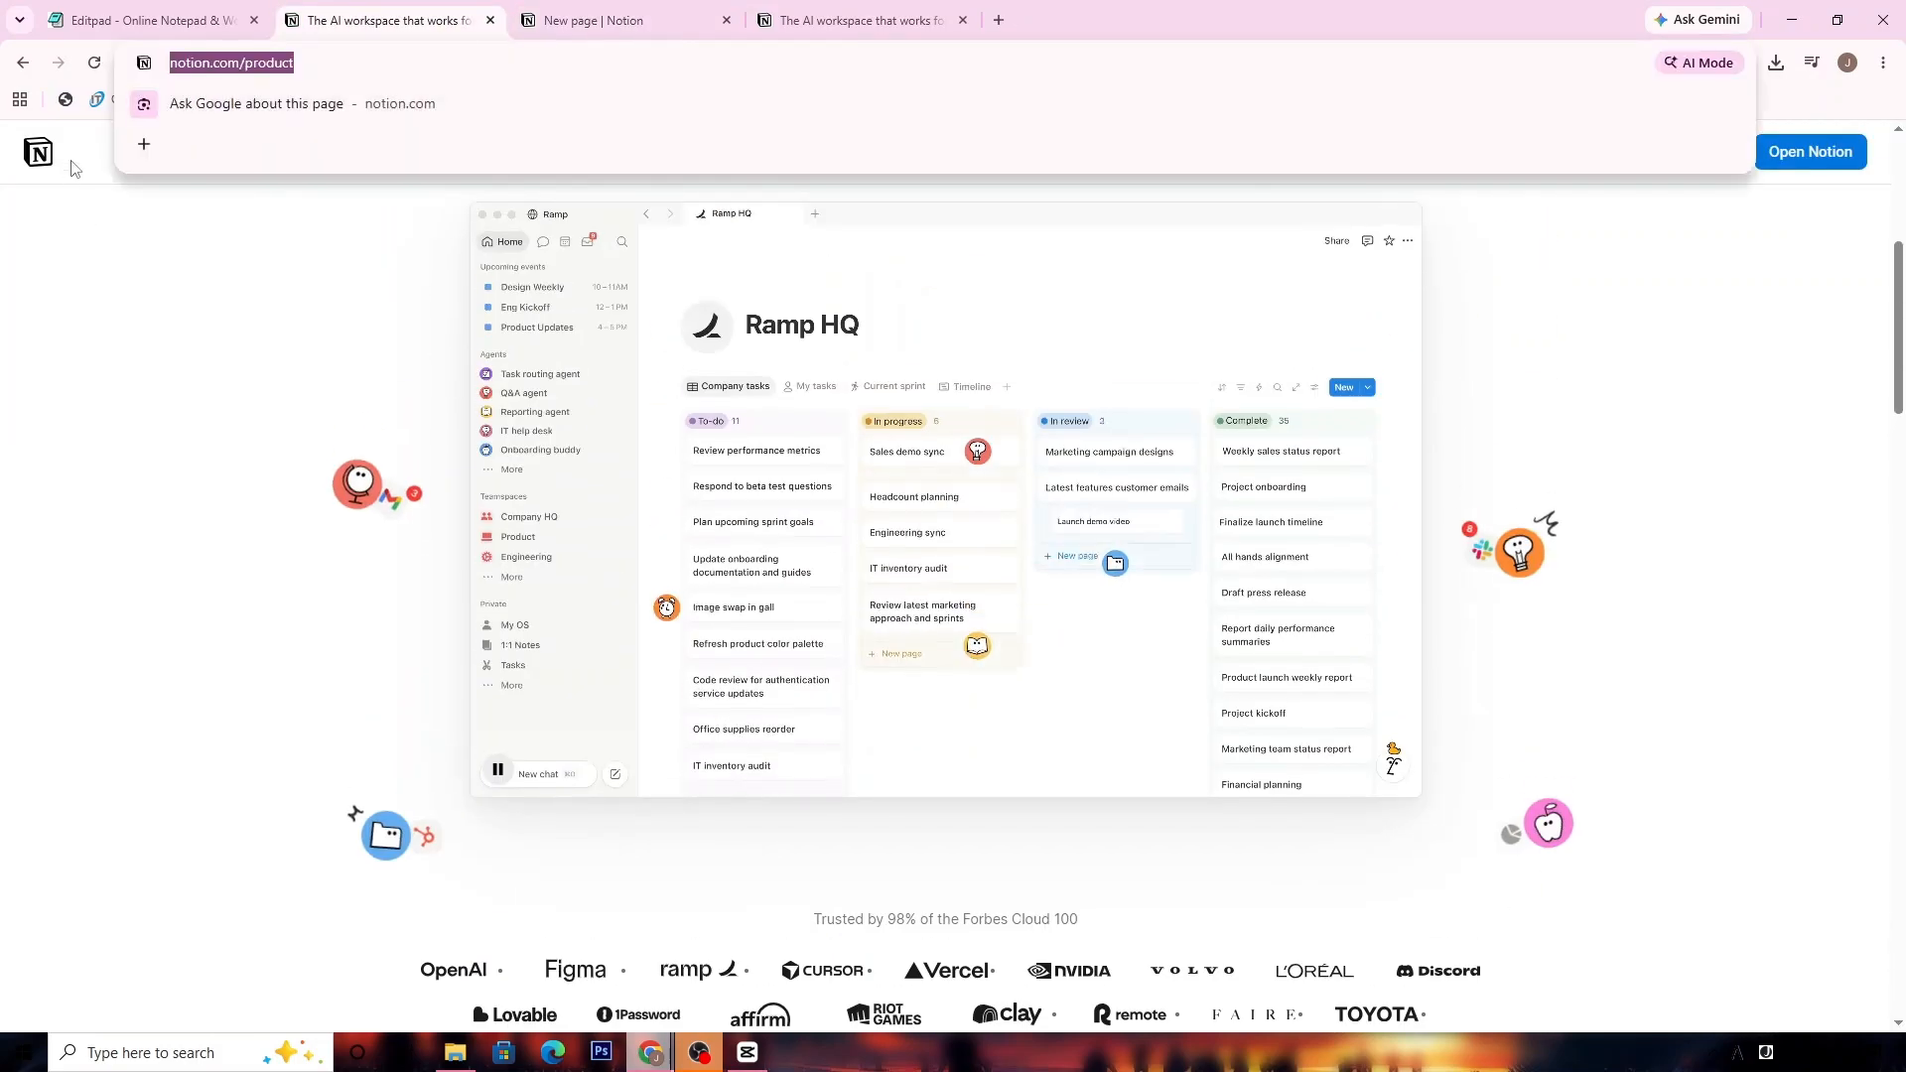
{"action": "left_click", "coordinate": [41, 159]}
{"action": "left_click", "coordinate": [282, 62]}
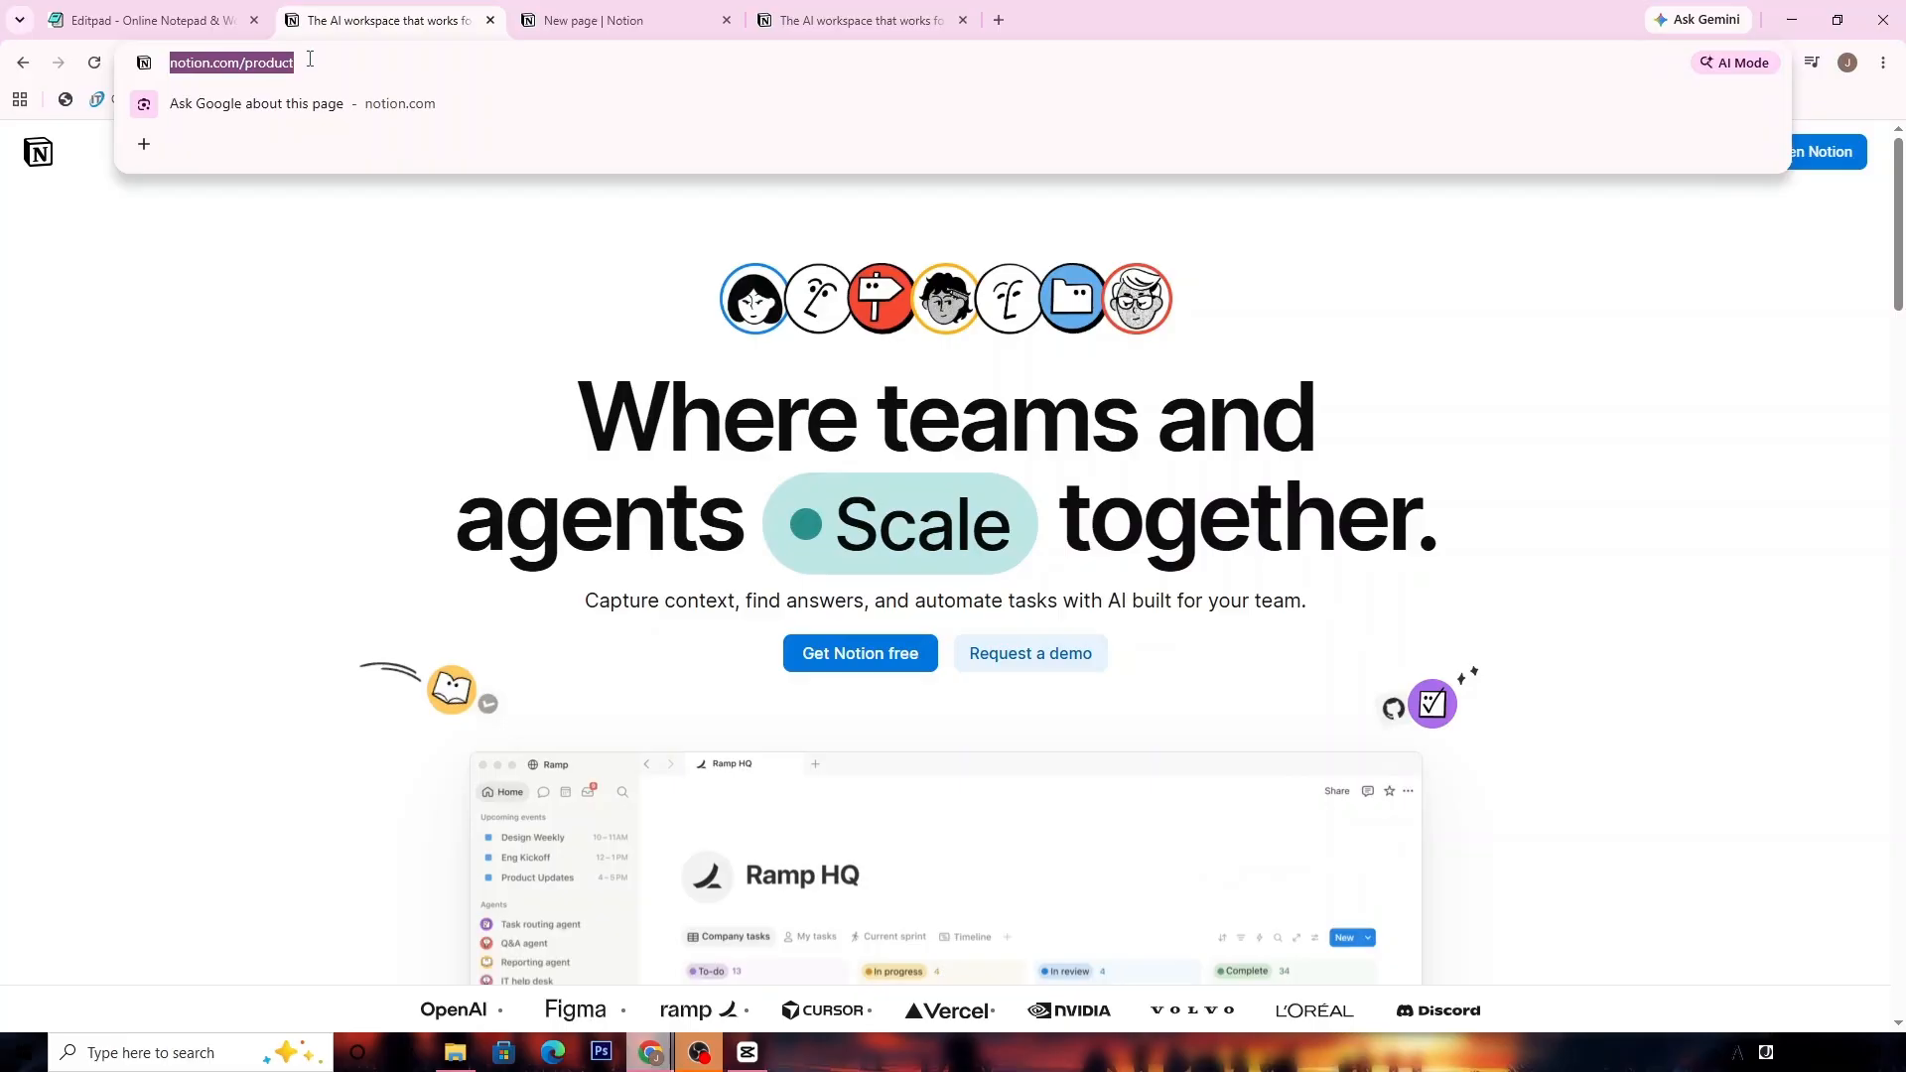
{"action": "left_click", "coordinate": [456, 317]}
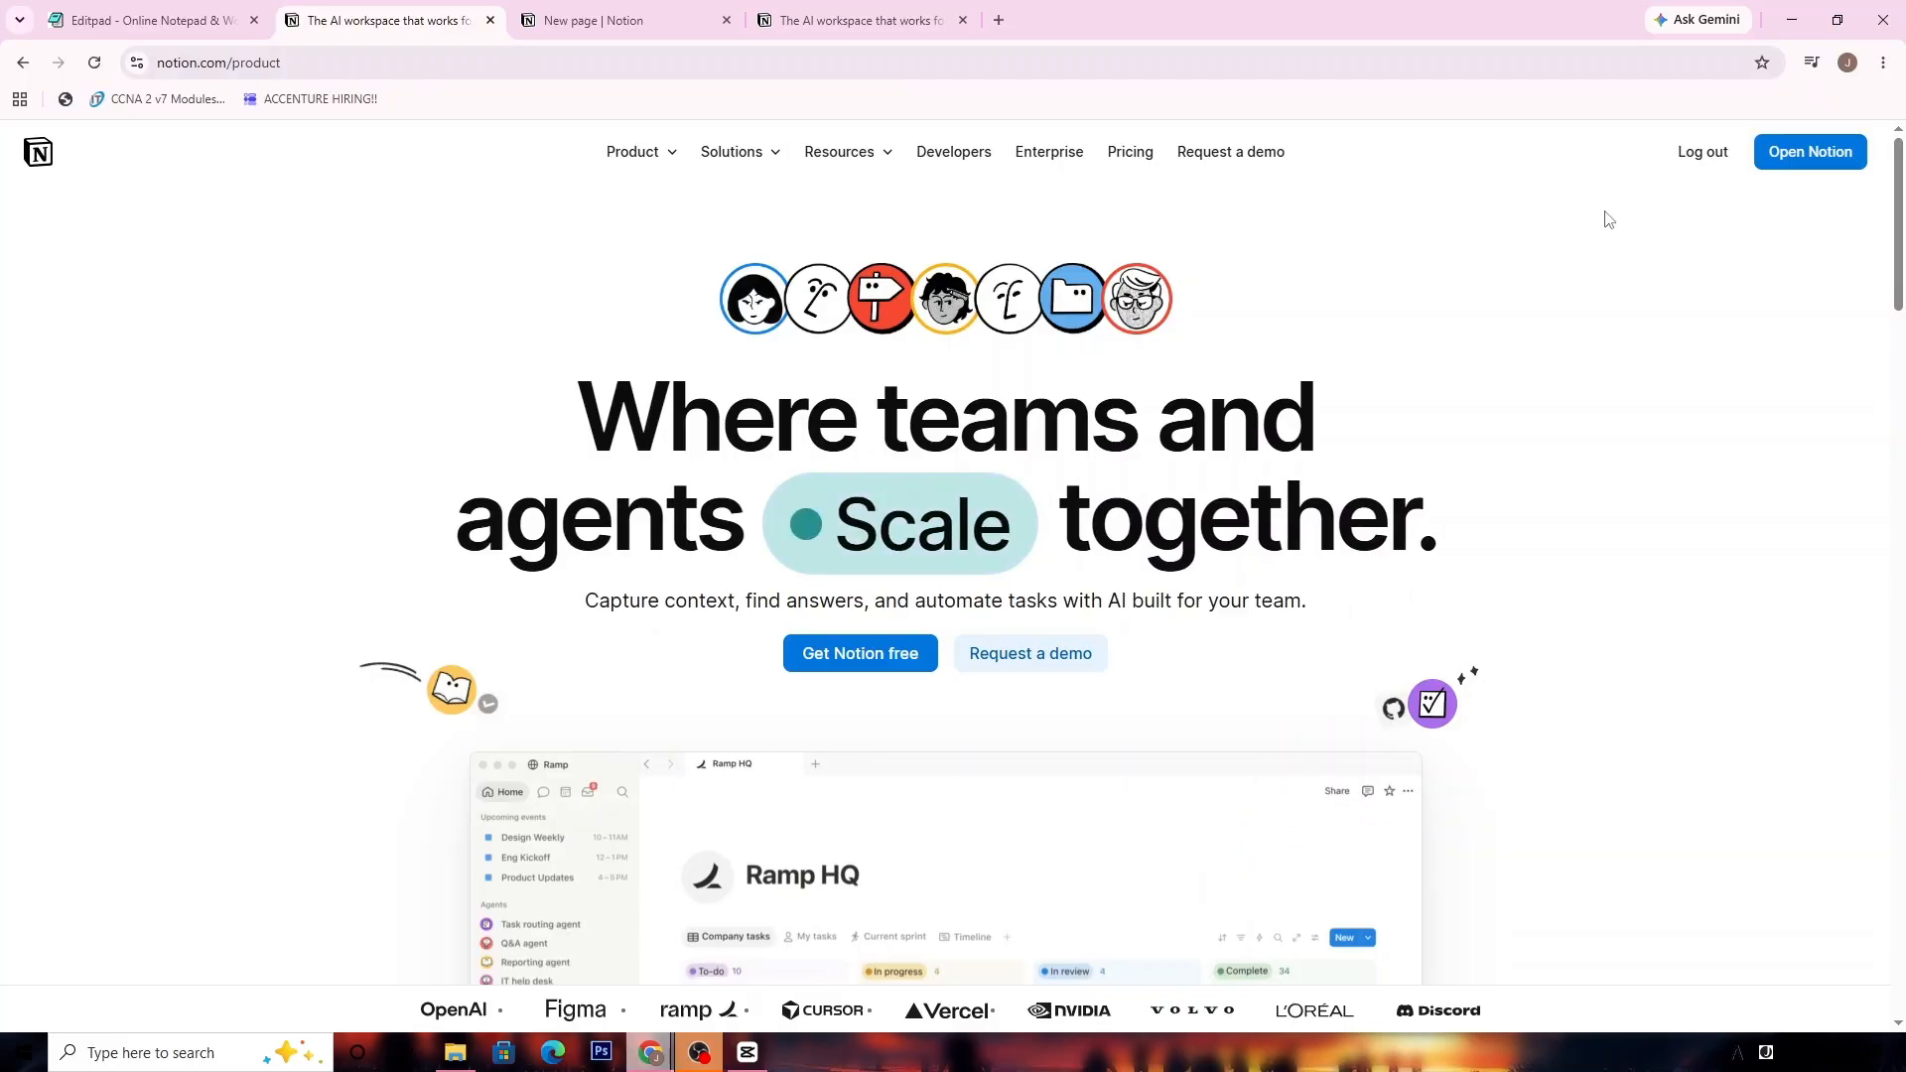
Step: Return to the Notion workspace and open the My Dashboard page
{"action": "left_click", "coordinate": [631, 20]}
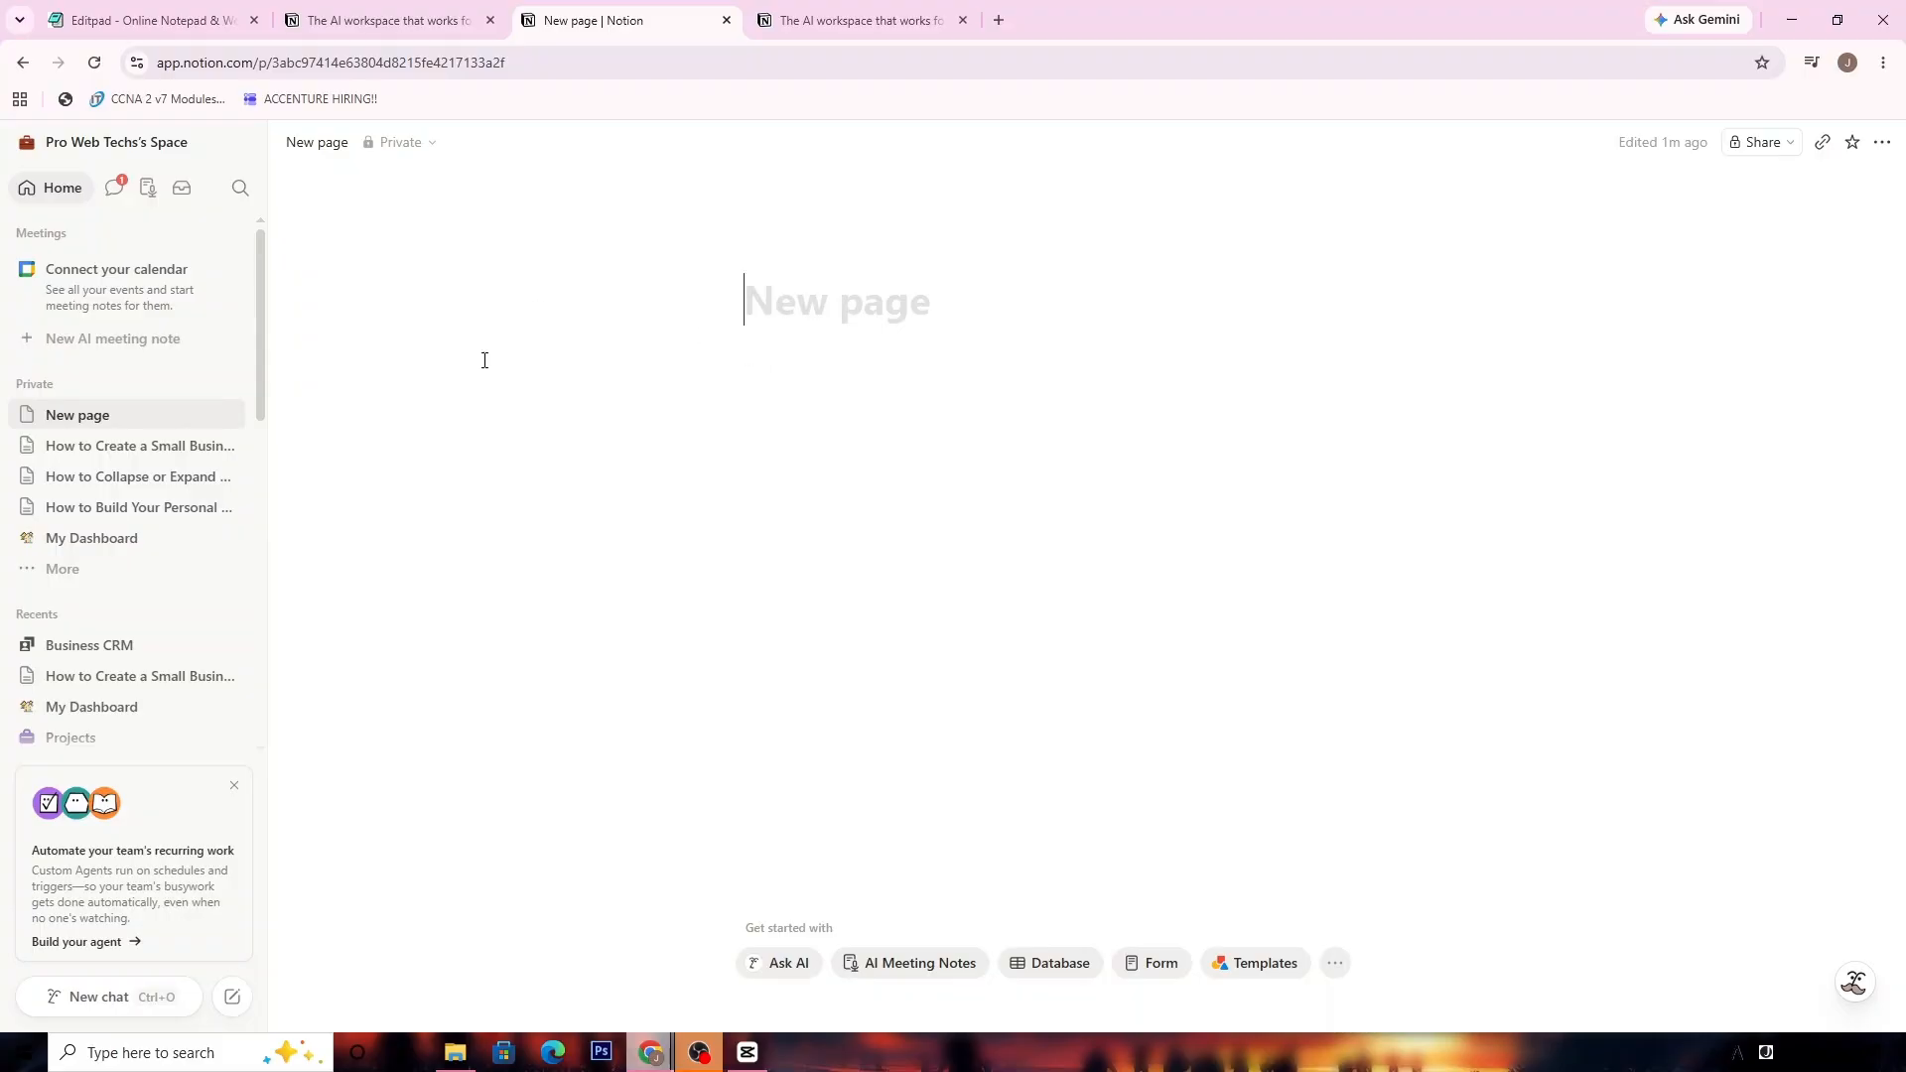
{"action": "left_click", "coordinate": [79, 567]}
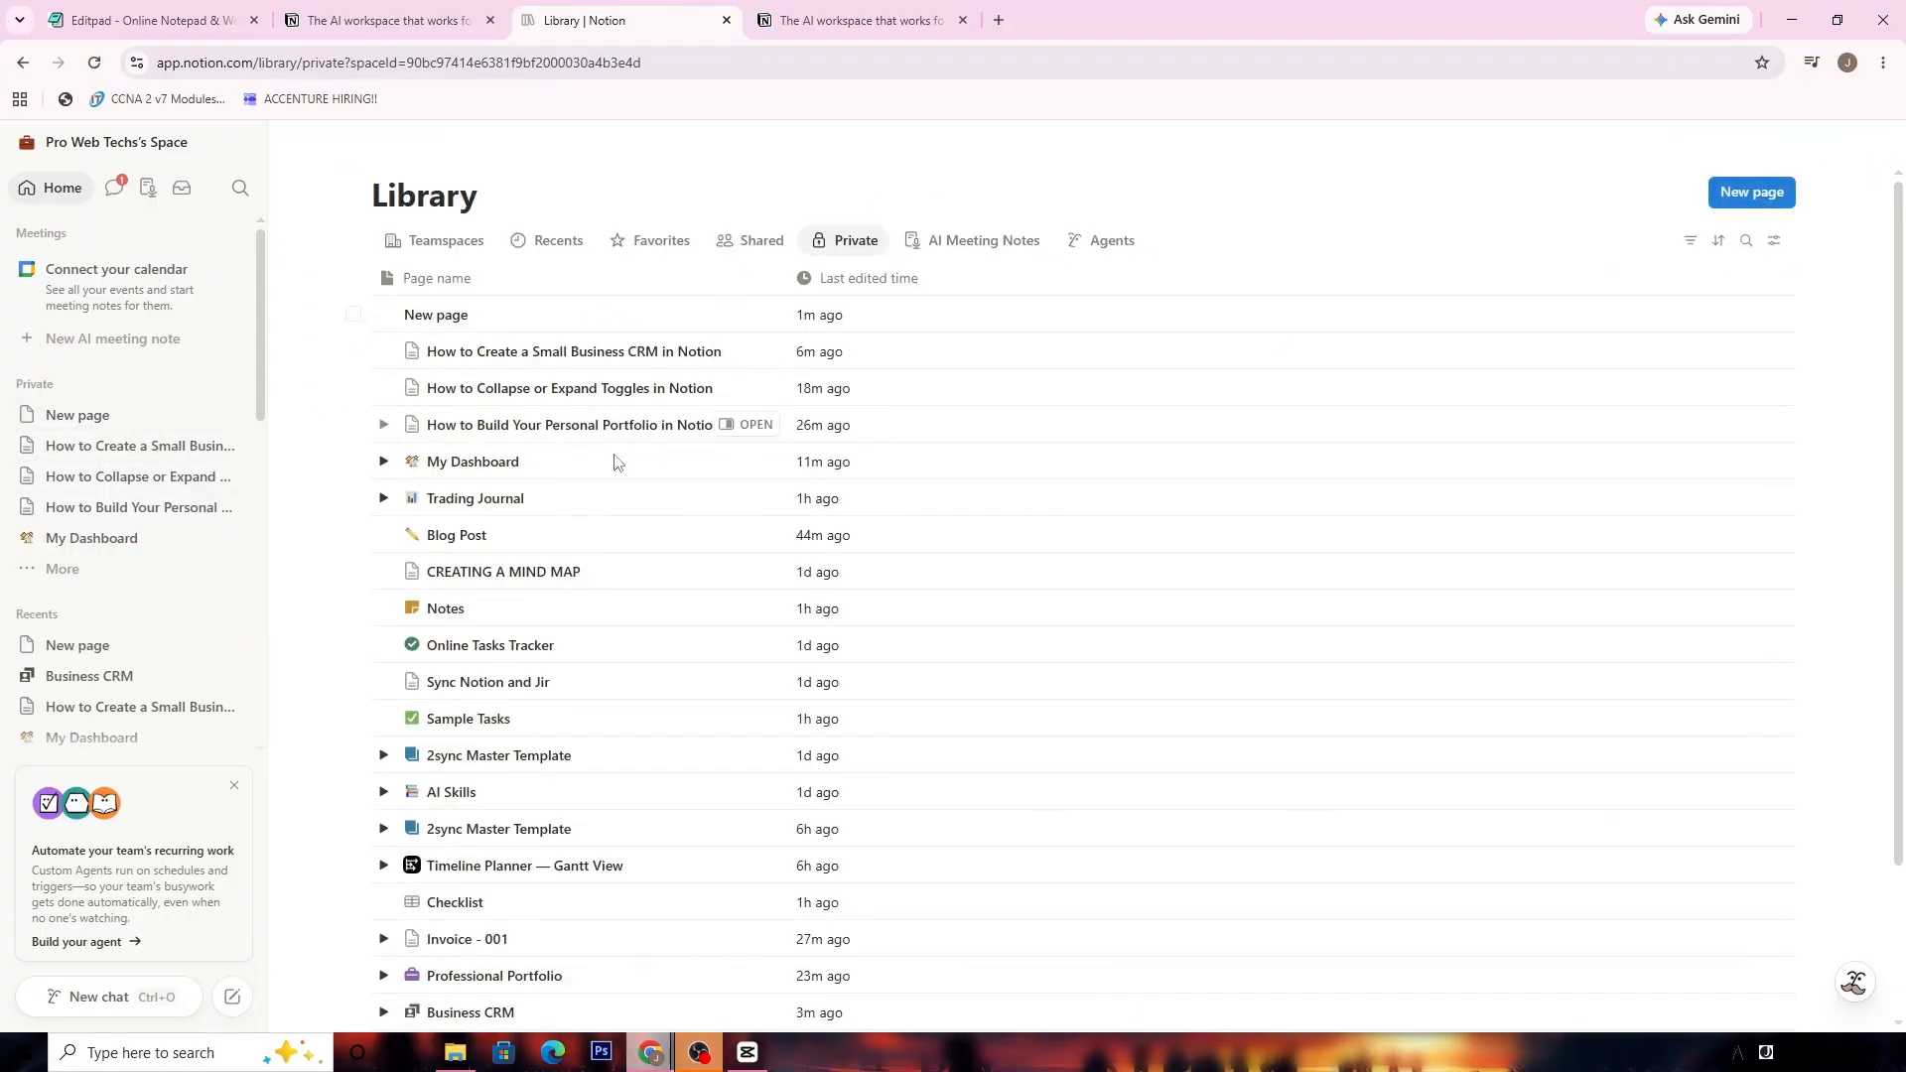
{"action": "left_click", "coordinate": [352, 464]}
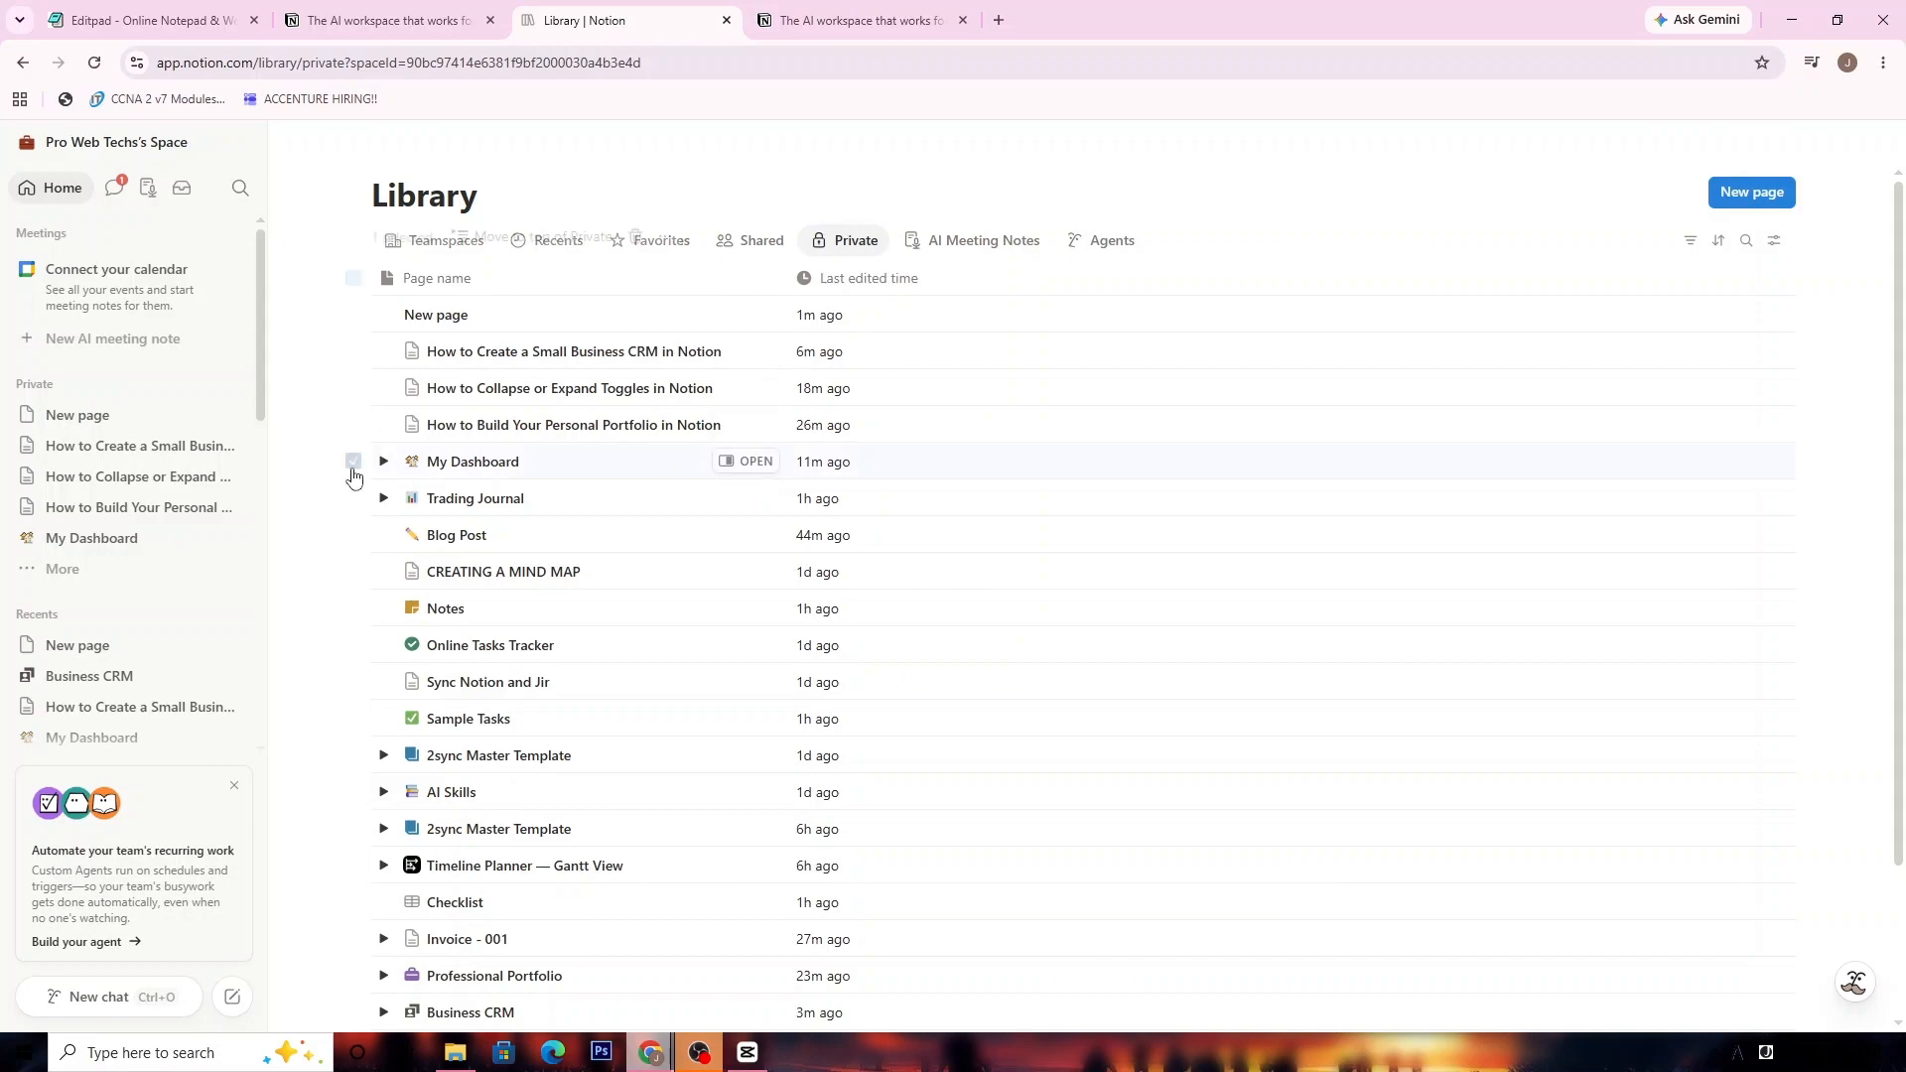
{"action": "left_click", "coordinate": [492, 462]}
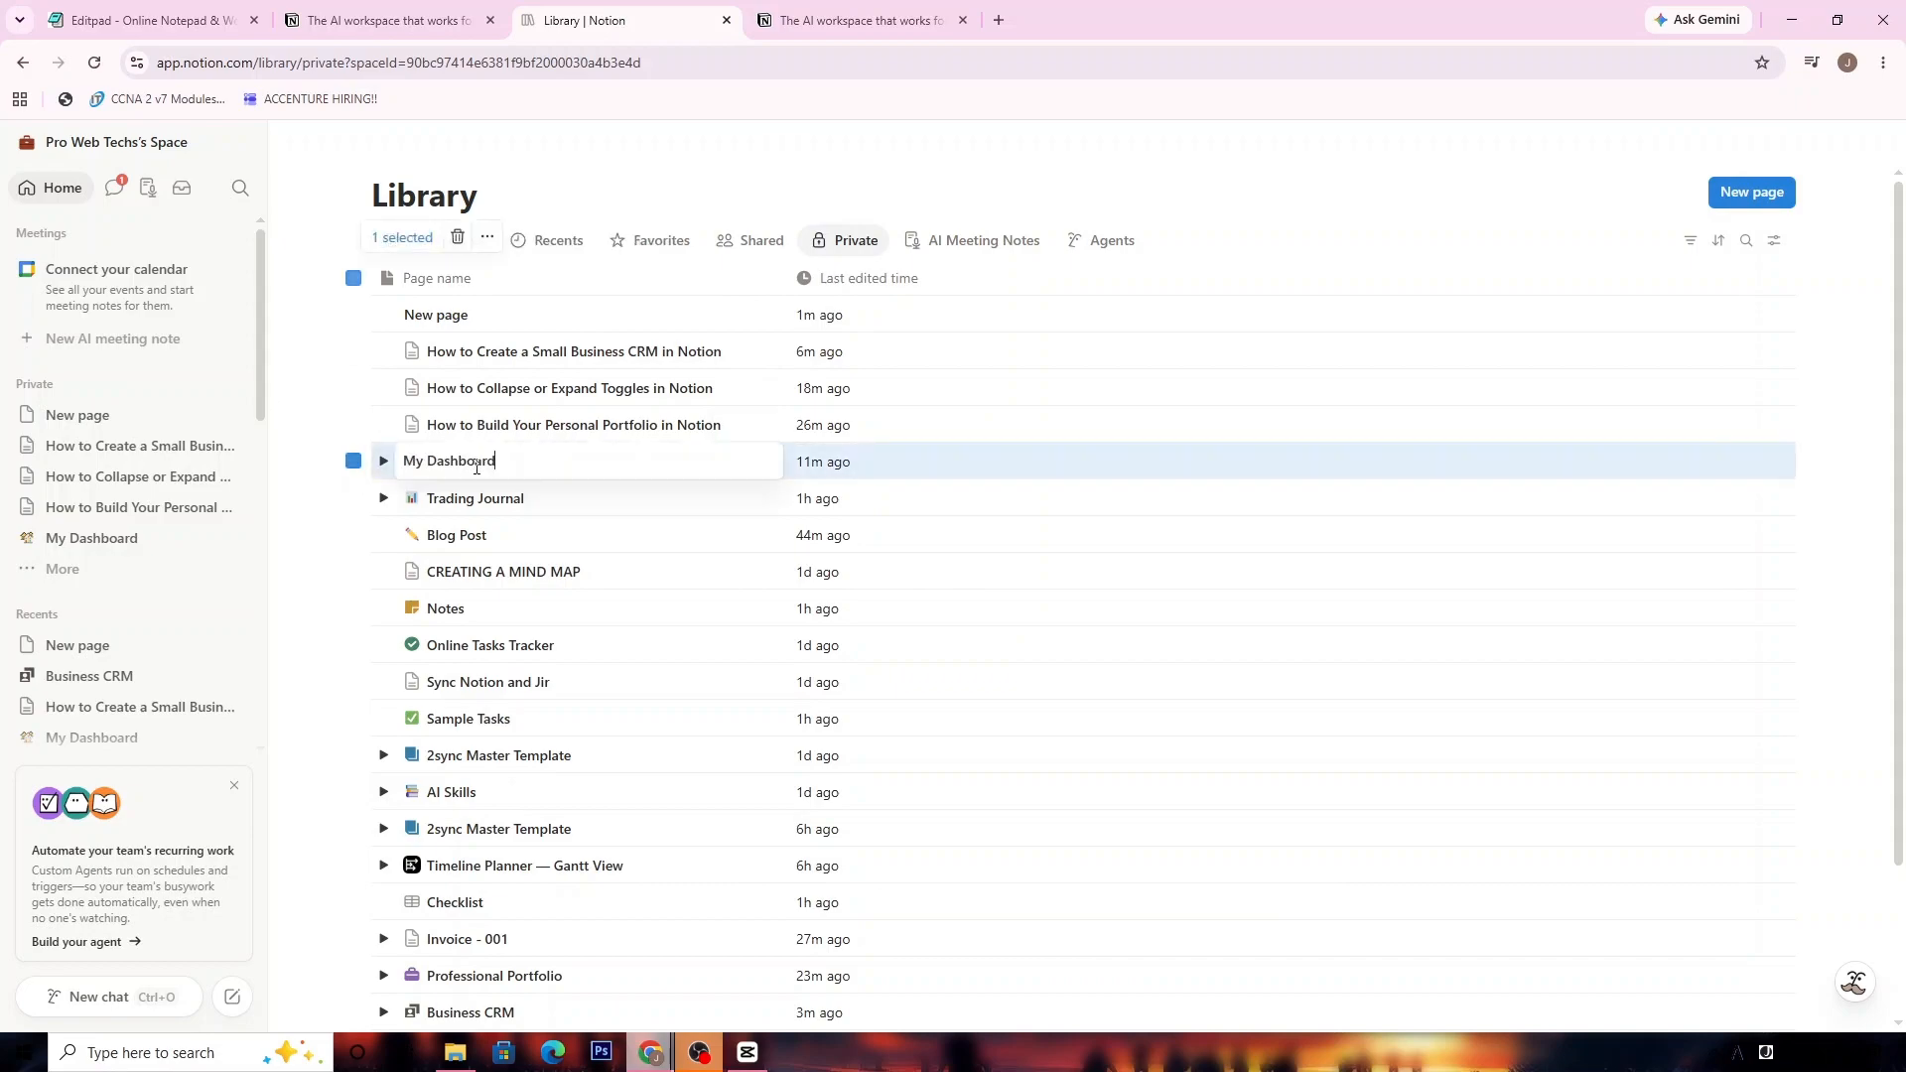
{"action": "left_click", "coordinate": [92, 537]}
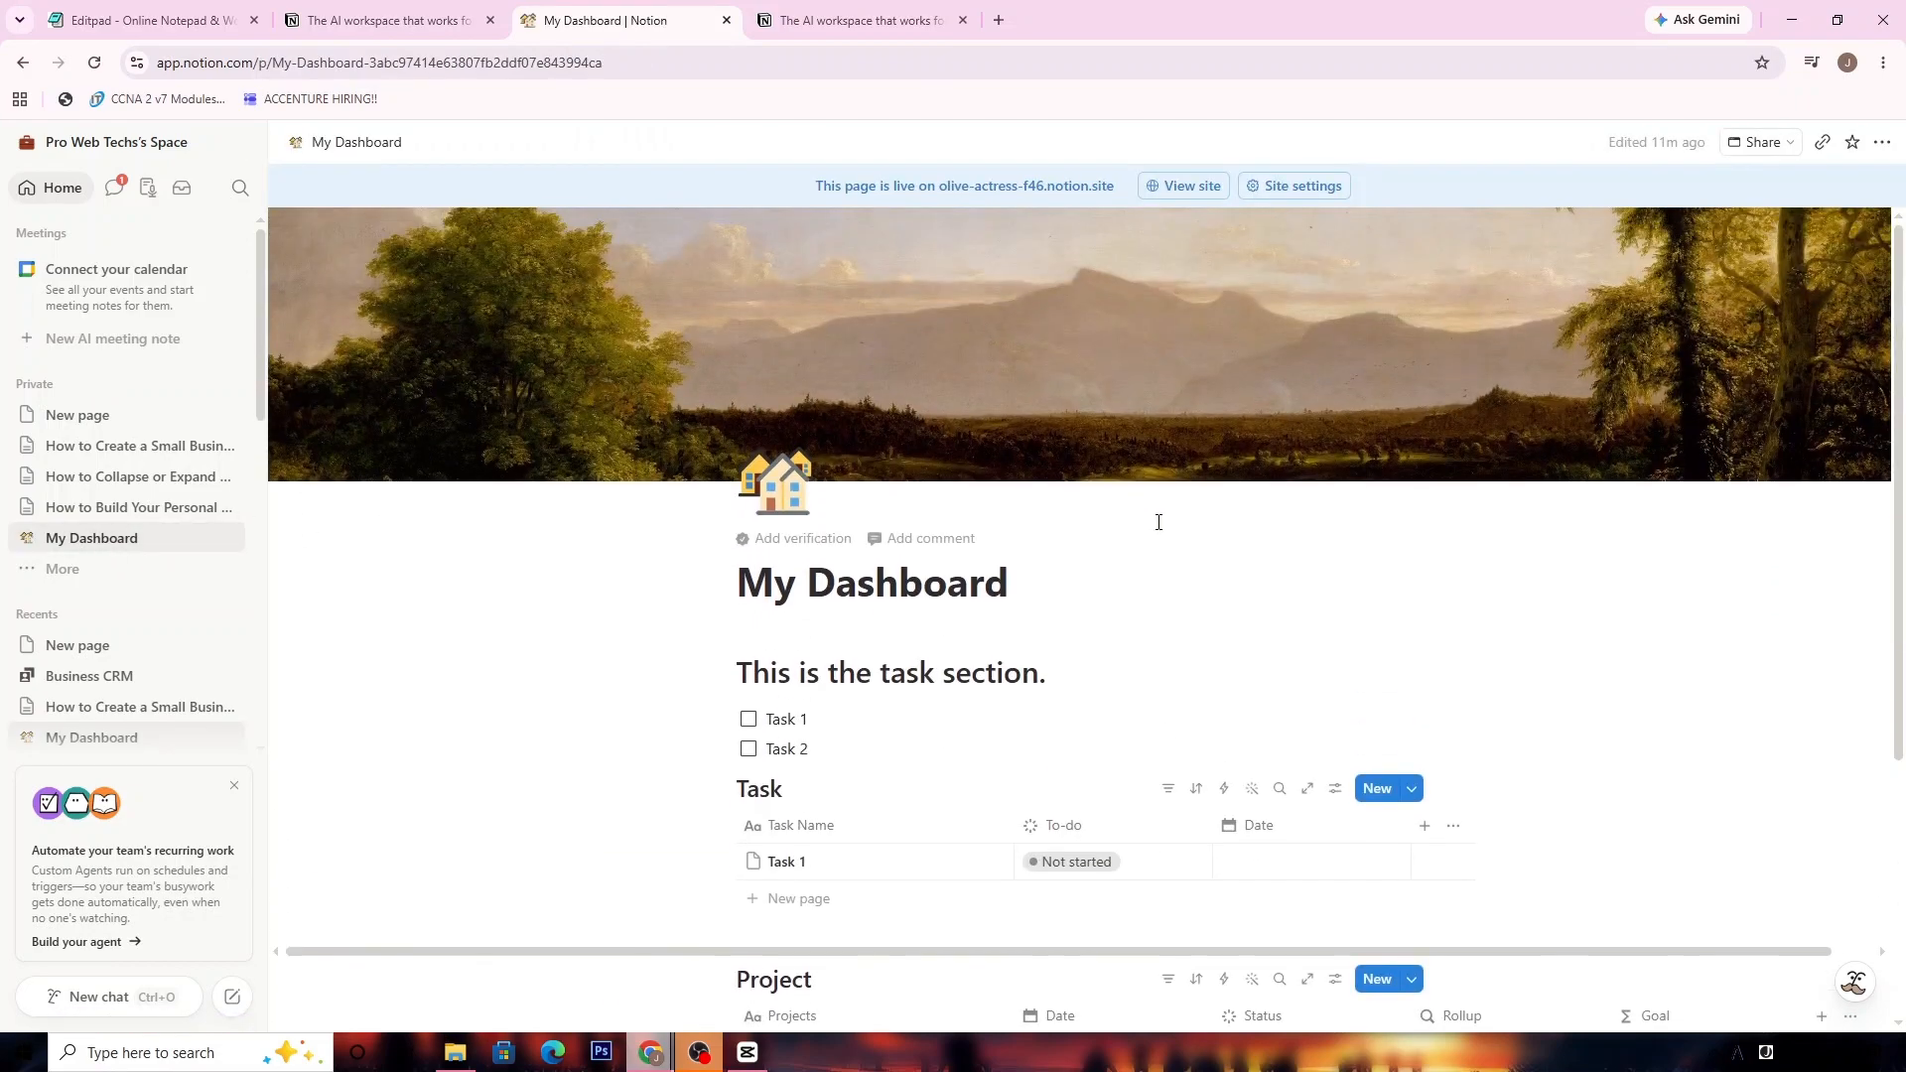
Step: Add a button block below the Project database on the My Dashboard page
{"action": "scroll", "coordinate": [1158, 522], "scroll_direction": "down", "scroll_amount": 4}
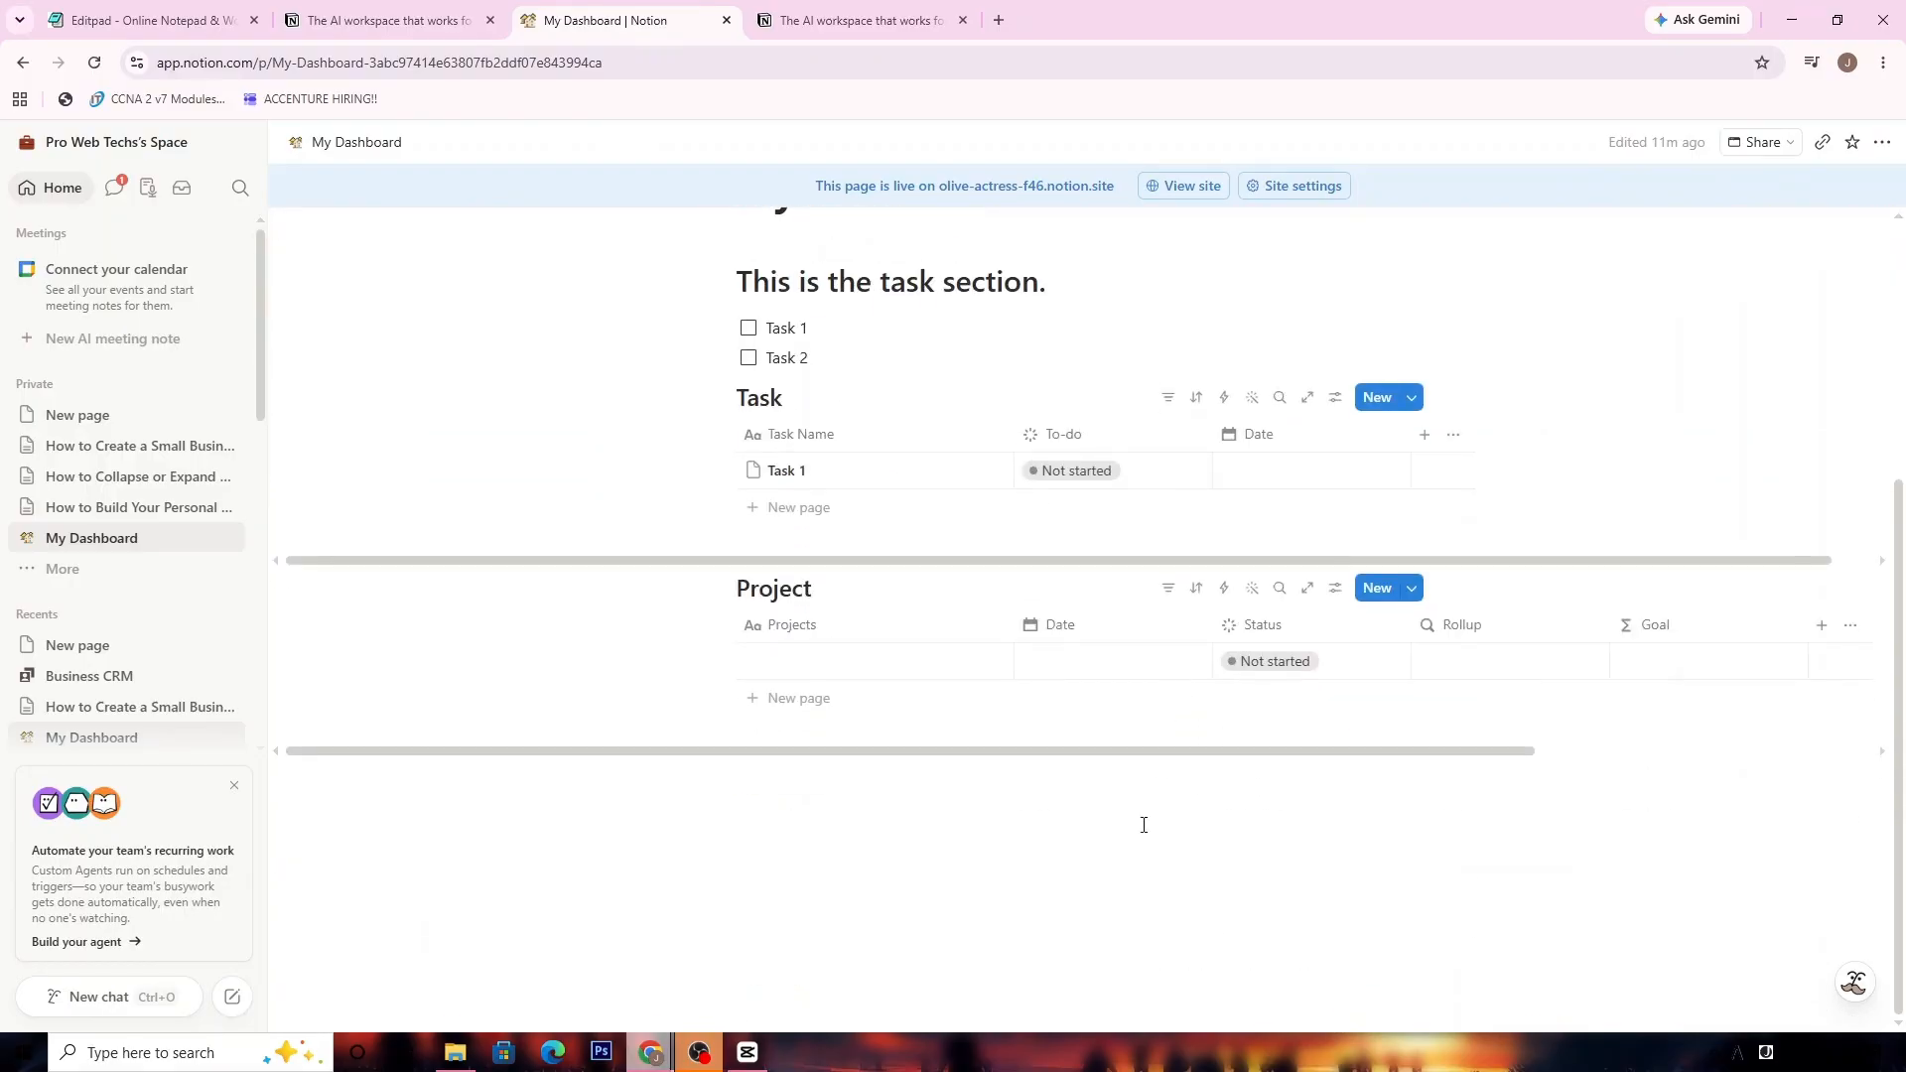
{"action": "left_click", "coordinate": [1147, 824]}
{"action": "type", "text": "/"}
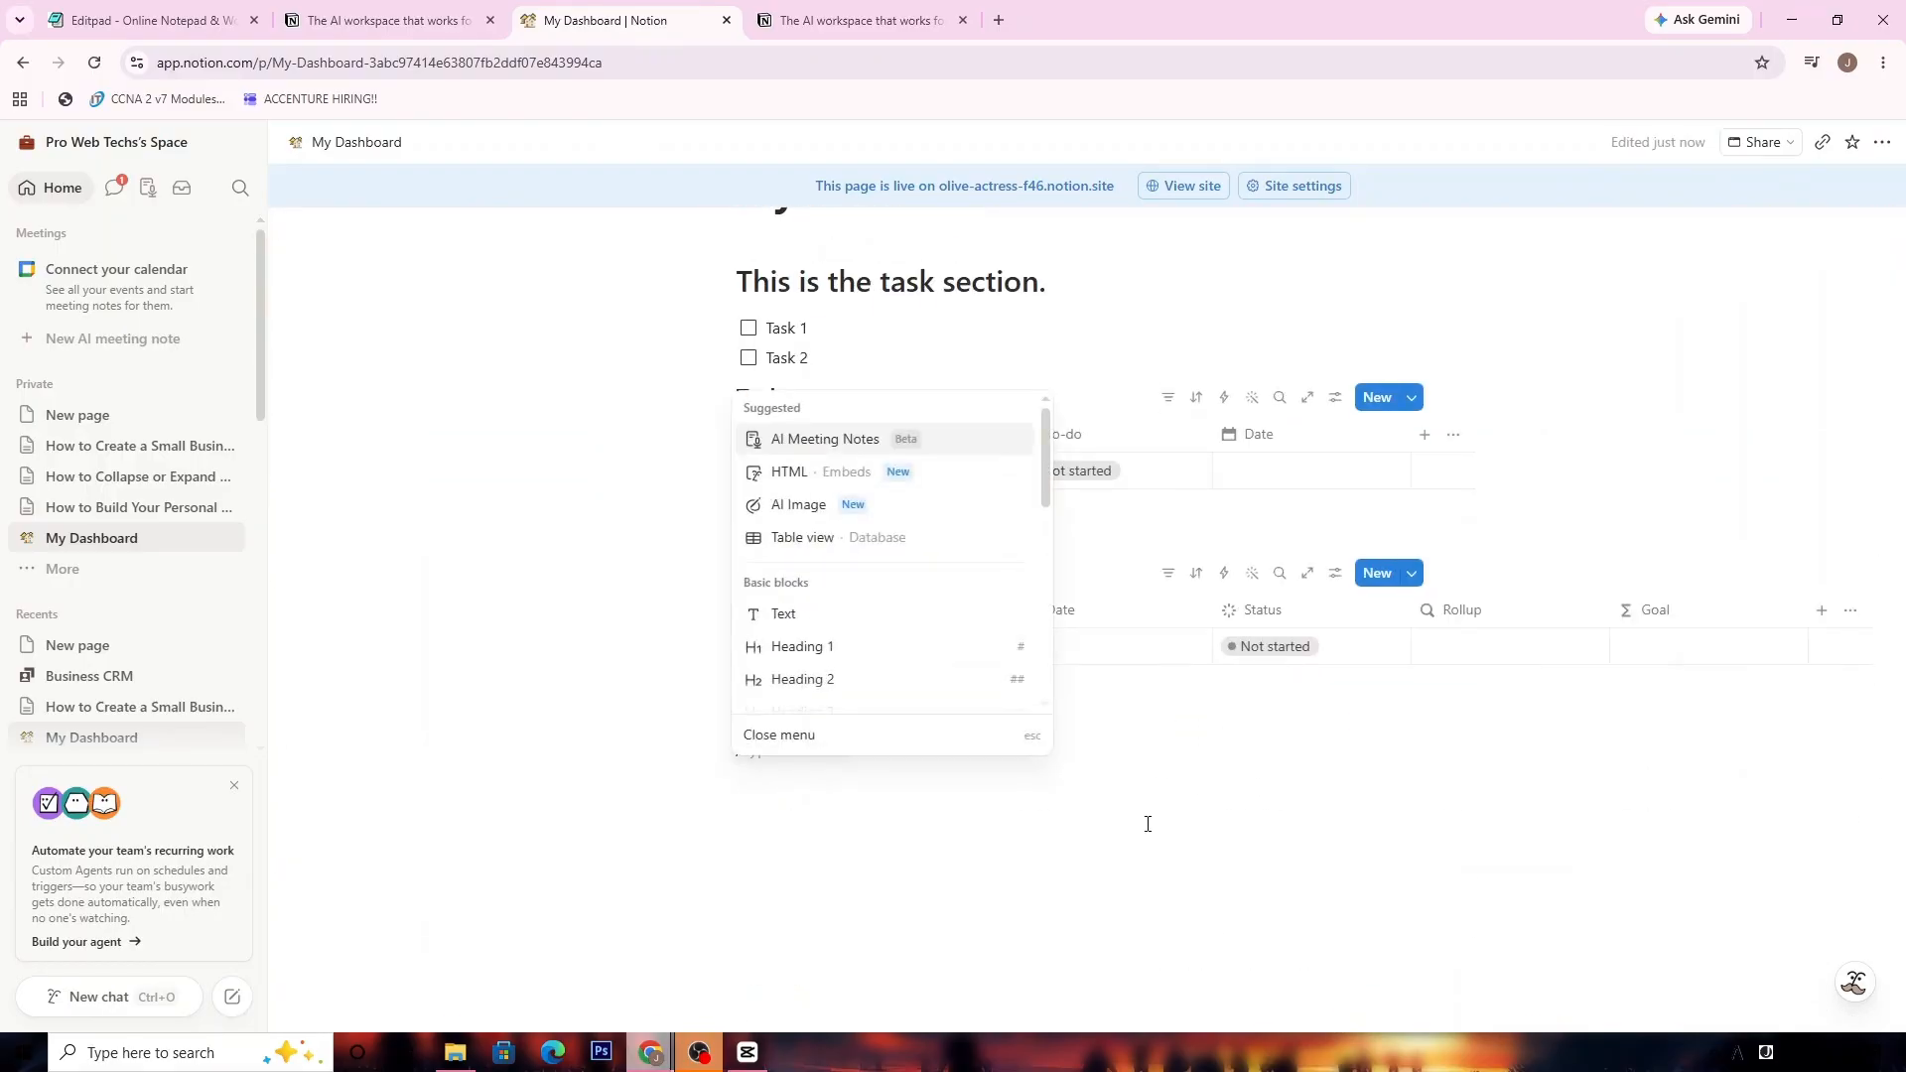
{"action": "type", "text": "button"}
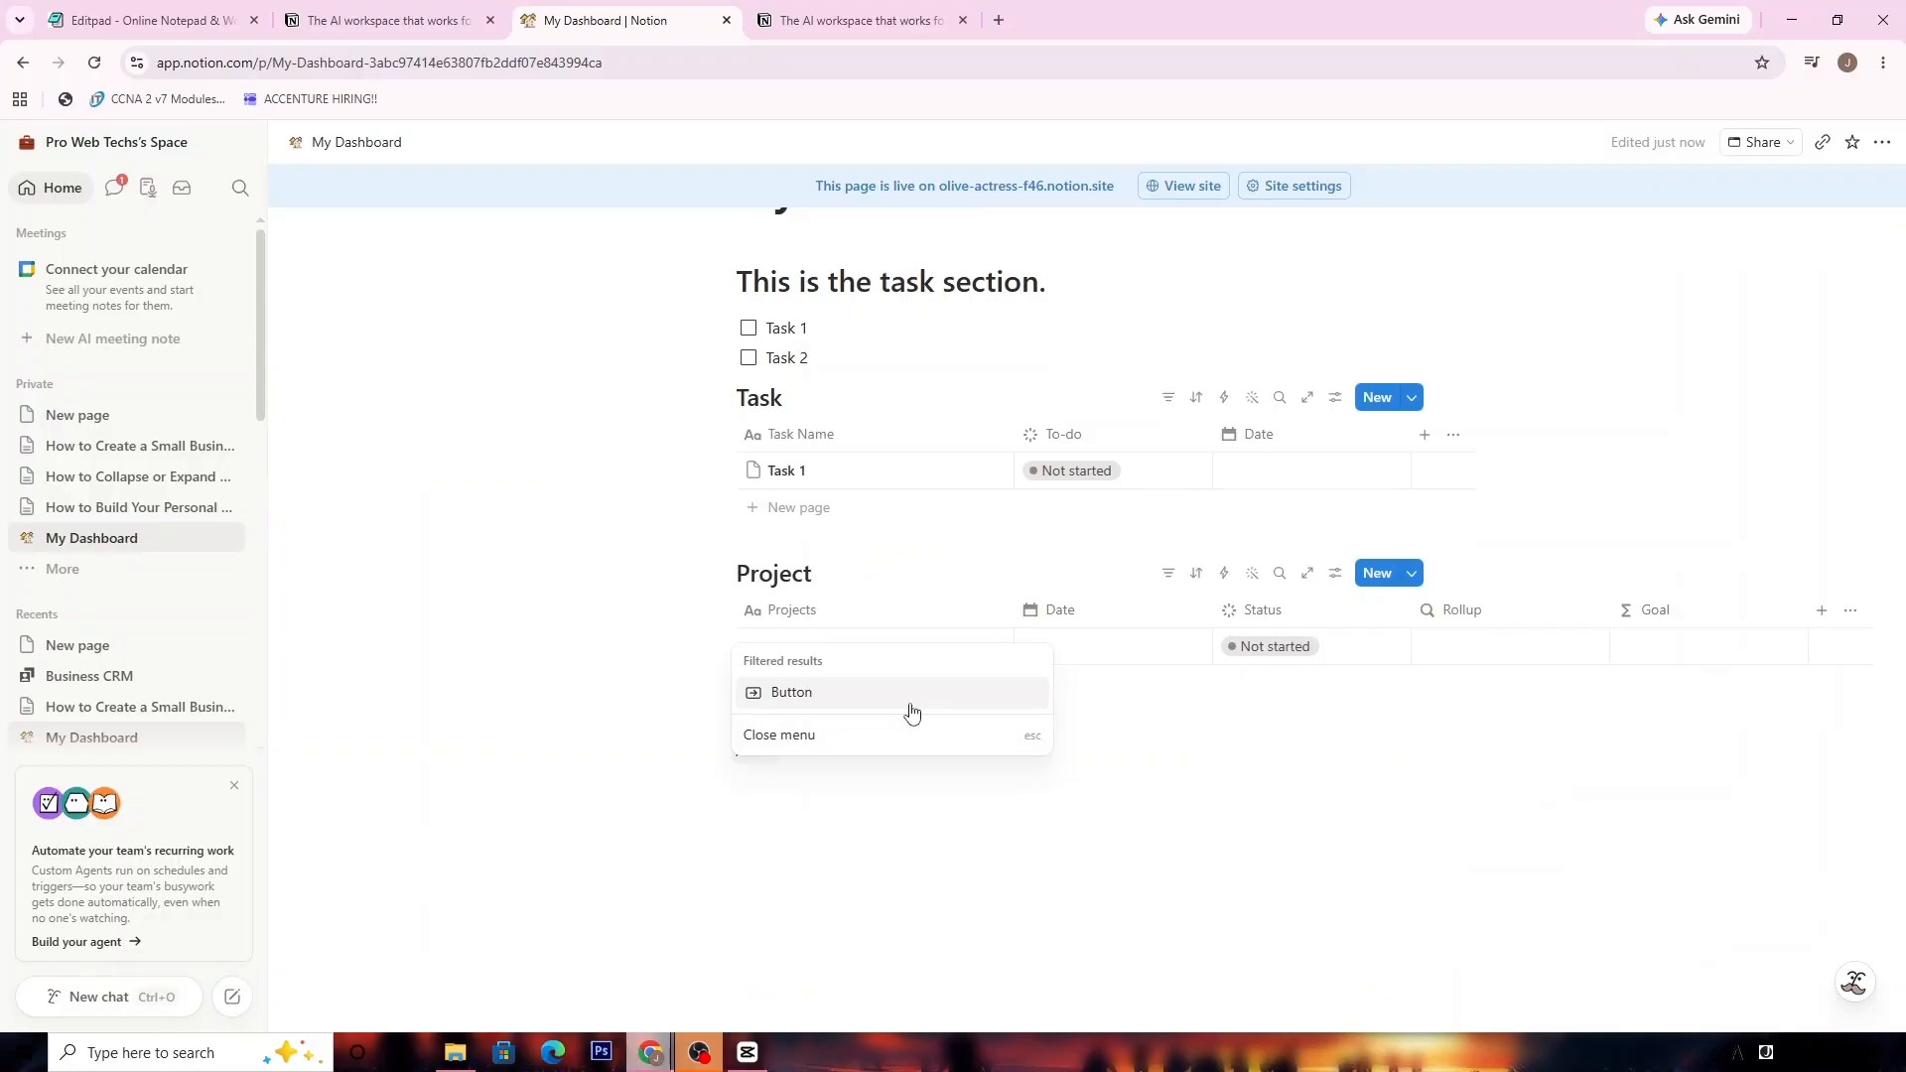
{"action": "left_click", "coordinate": [910, 705]}
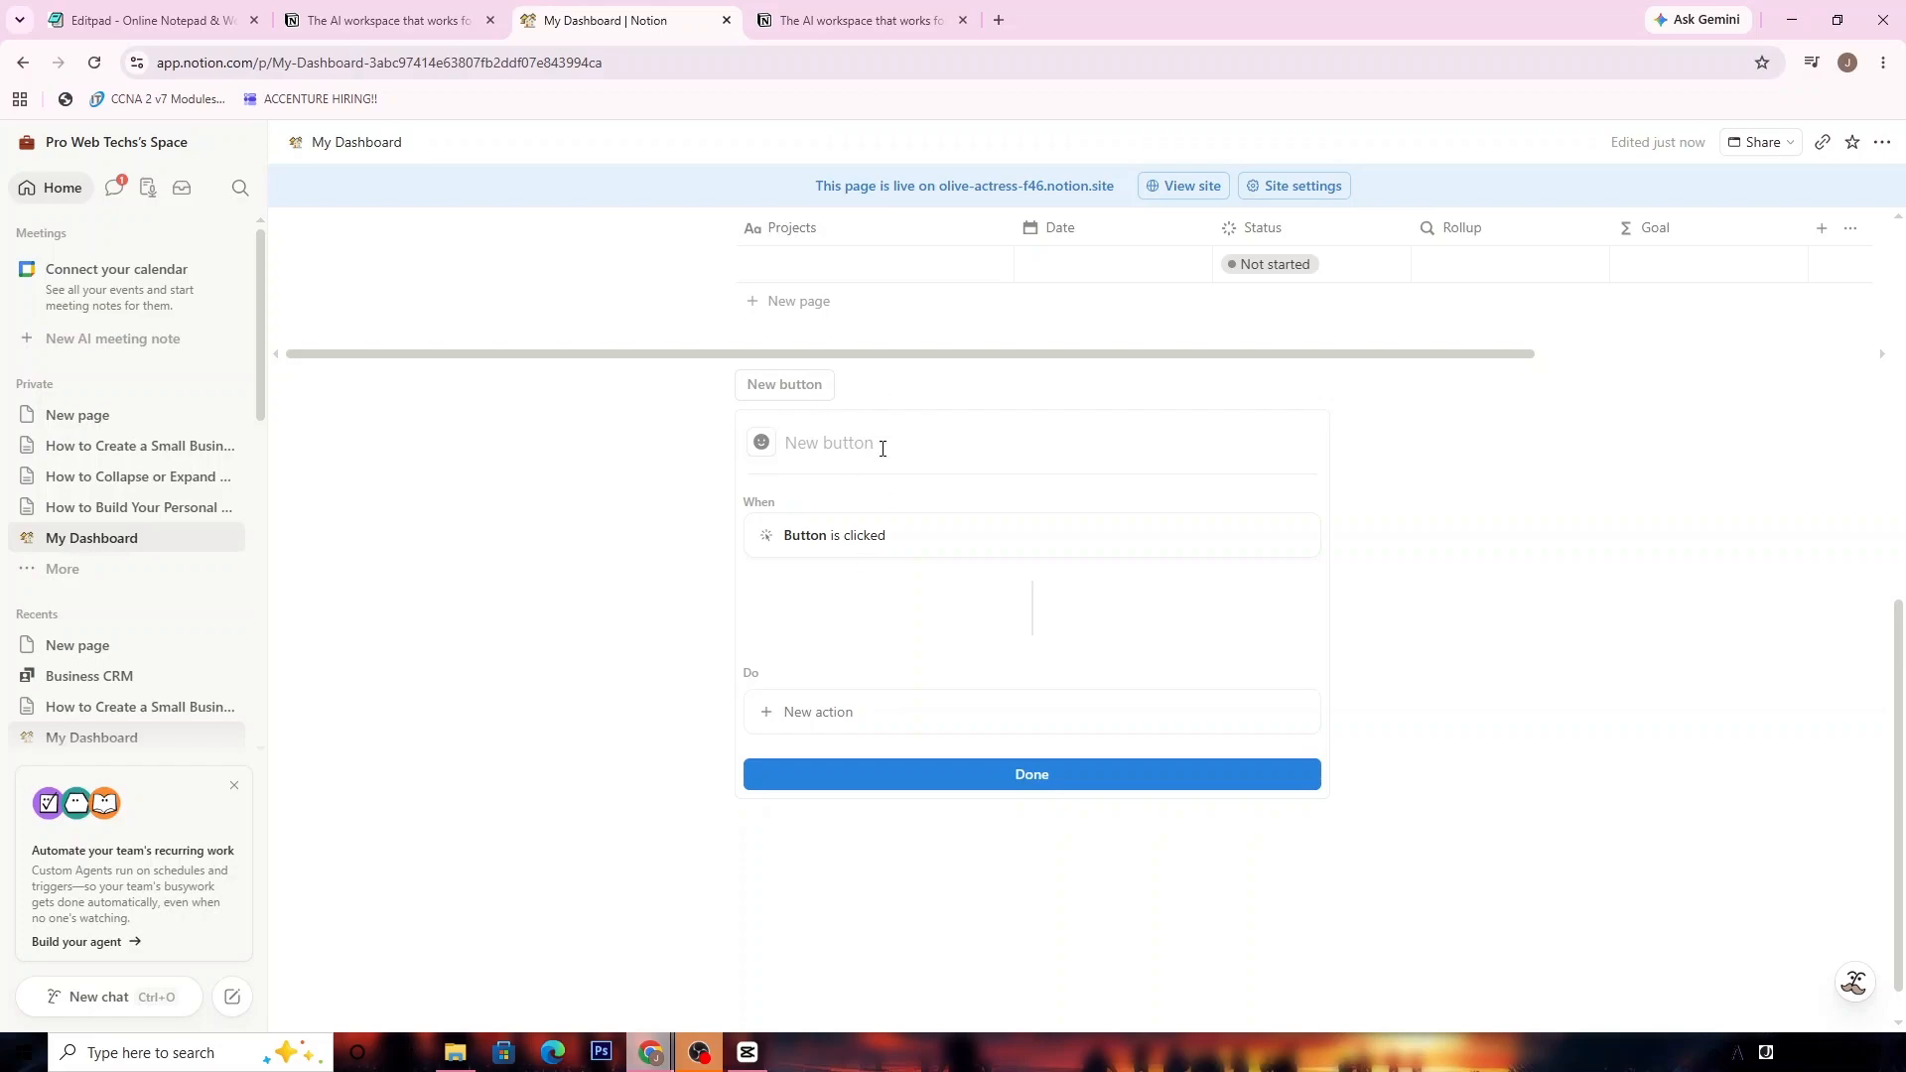
Step: Give the button an Insert blocks action containing a new table view database, and finish the button's setup
{"action": "left_click", "coordinate": [832, 712]}
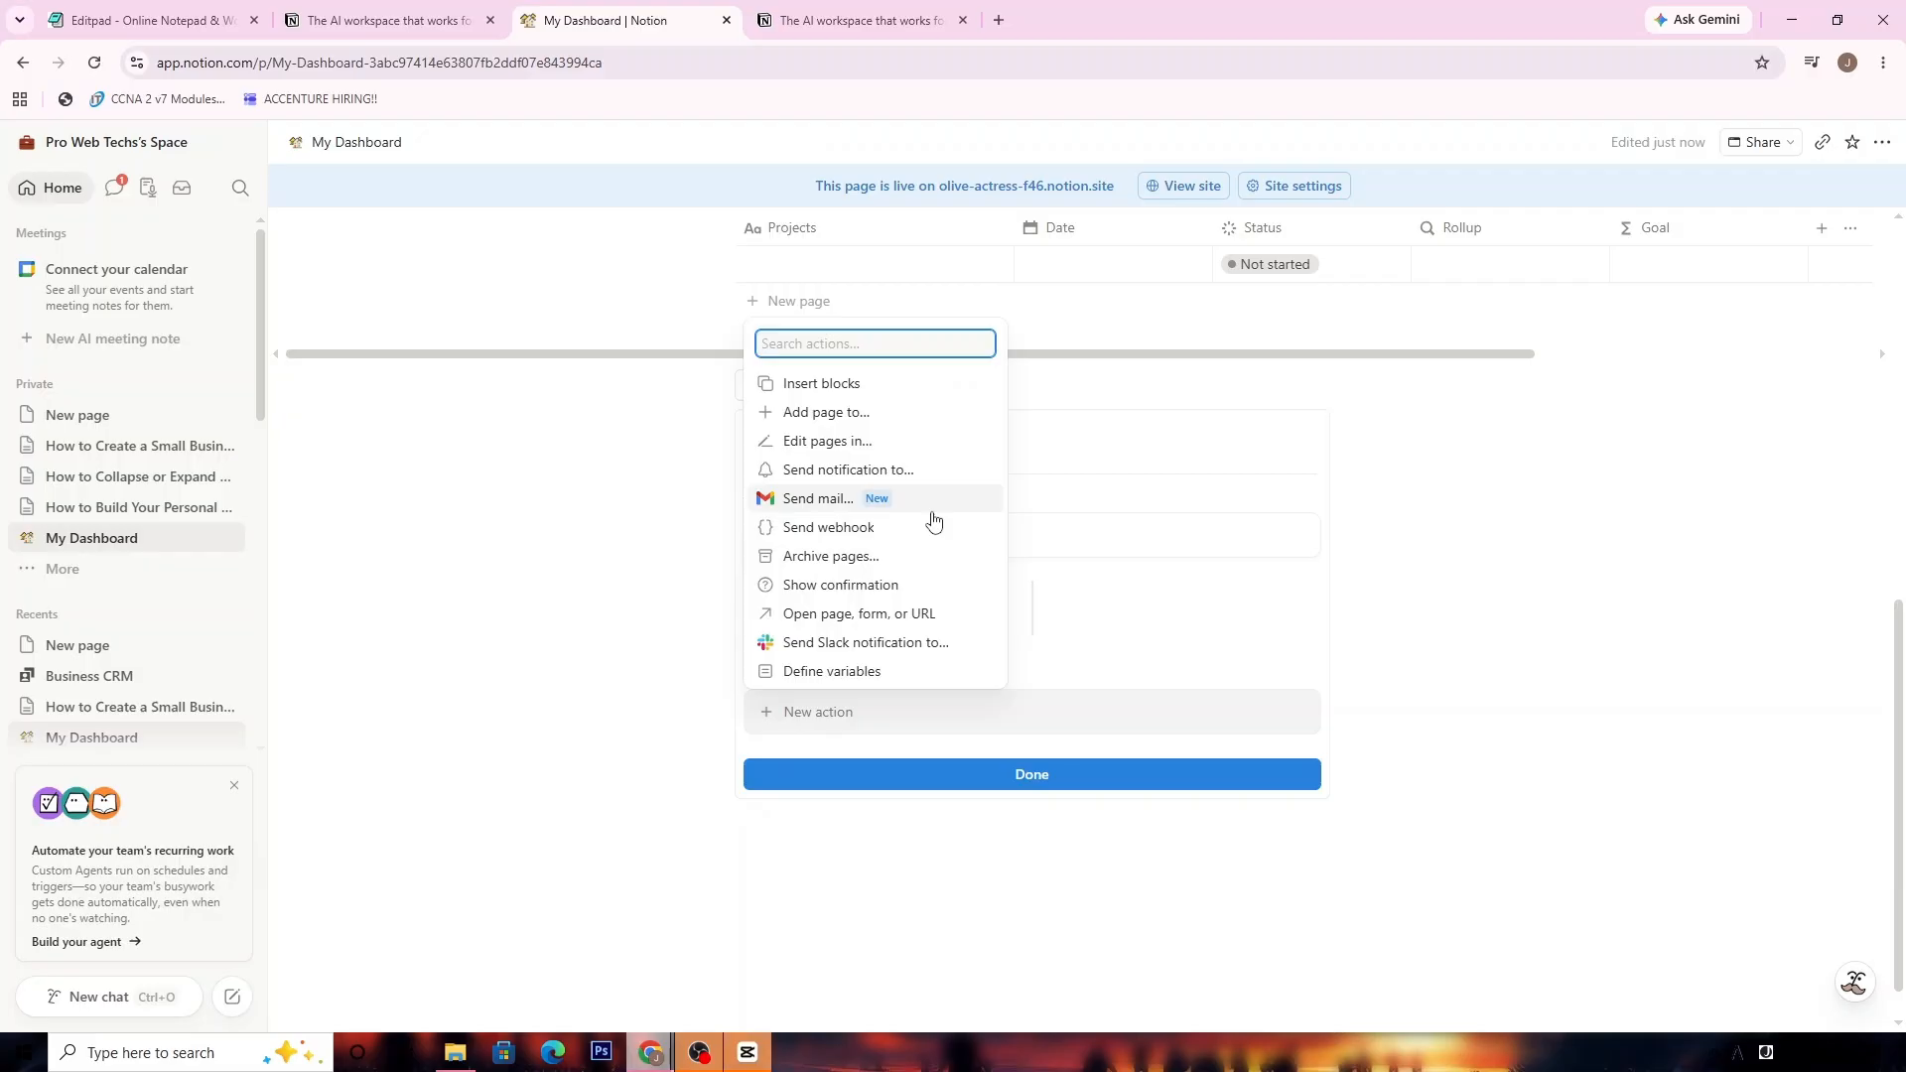
{"action": "left_click", "coordinate": [837, 392]}
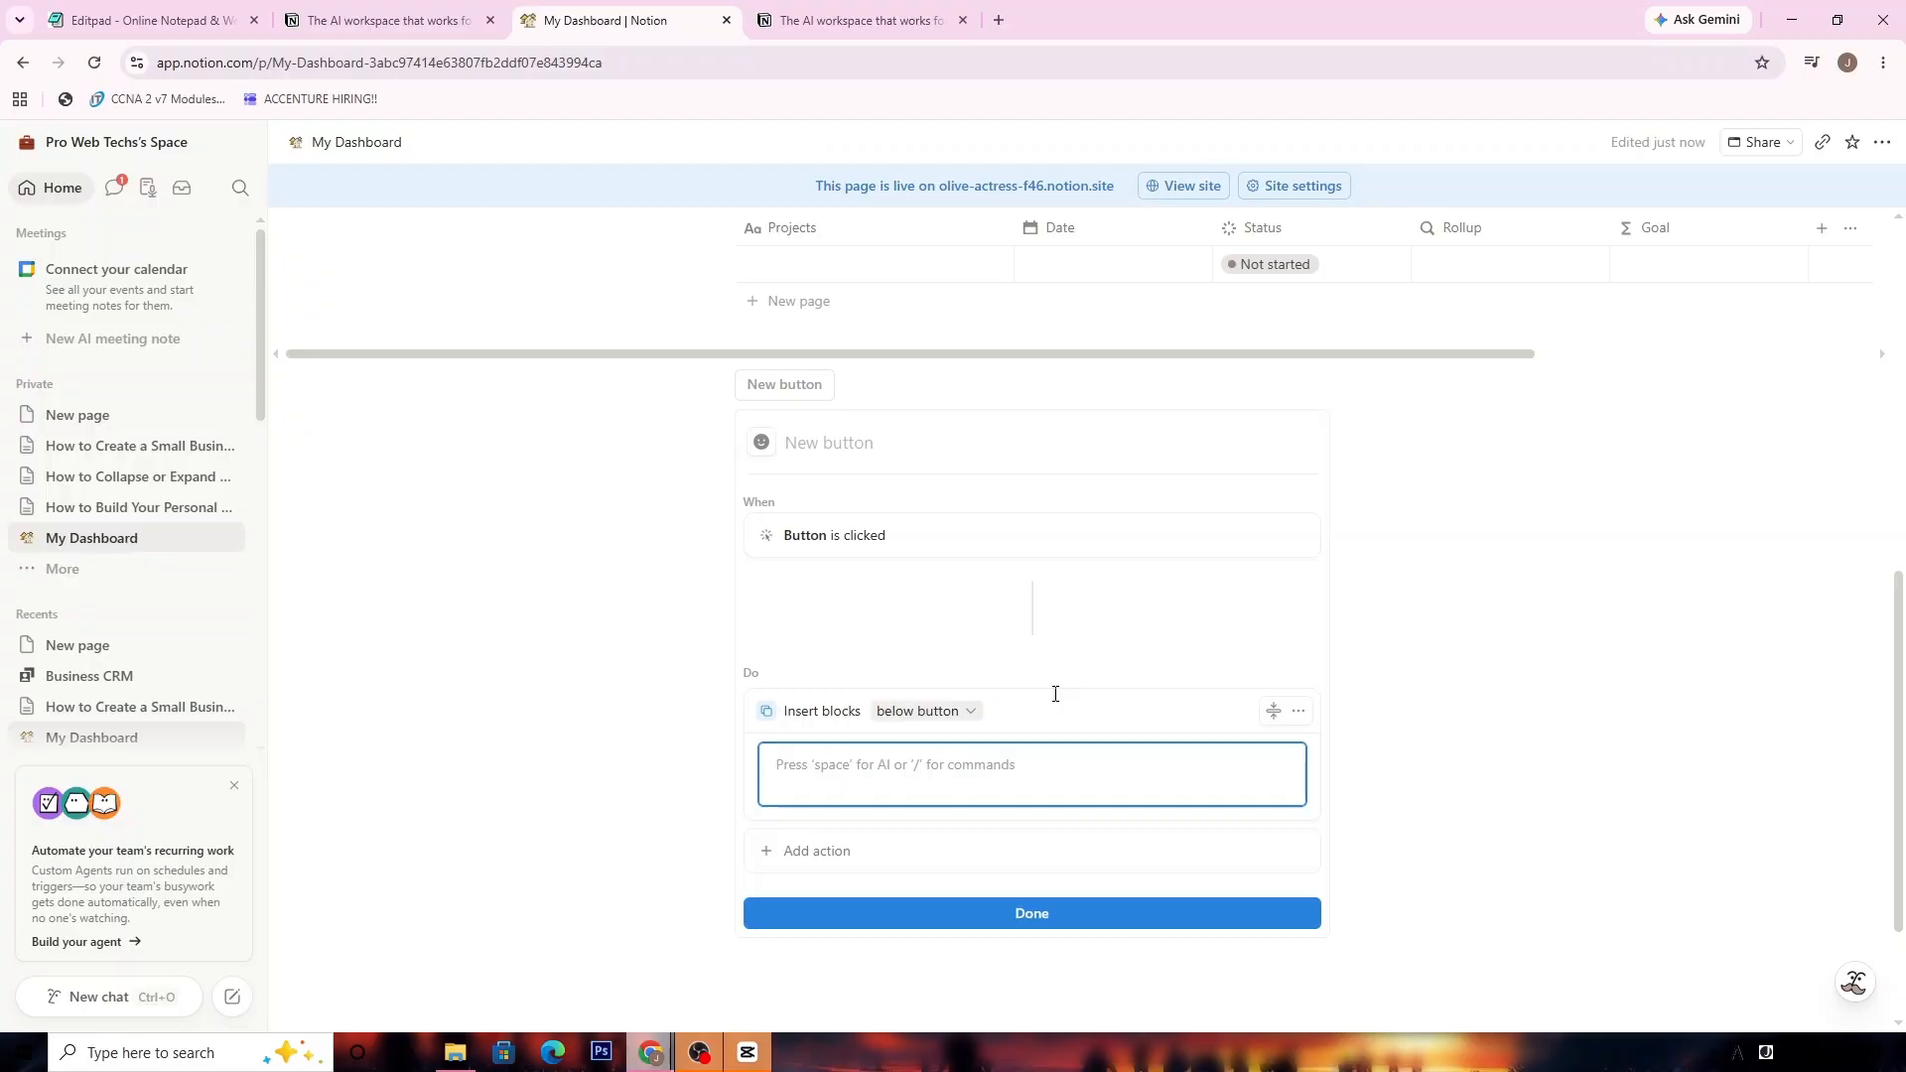
{"action": "scroll", "coordinate": [1105, 735], "scroll_direction": "down", "scroll_amount": 2}
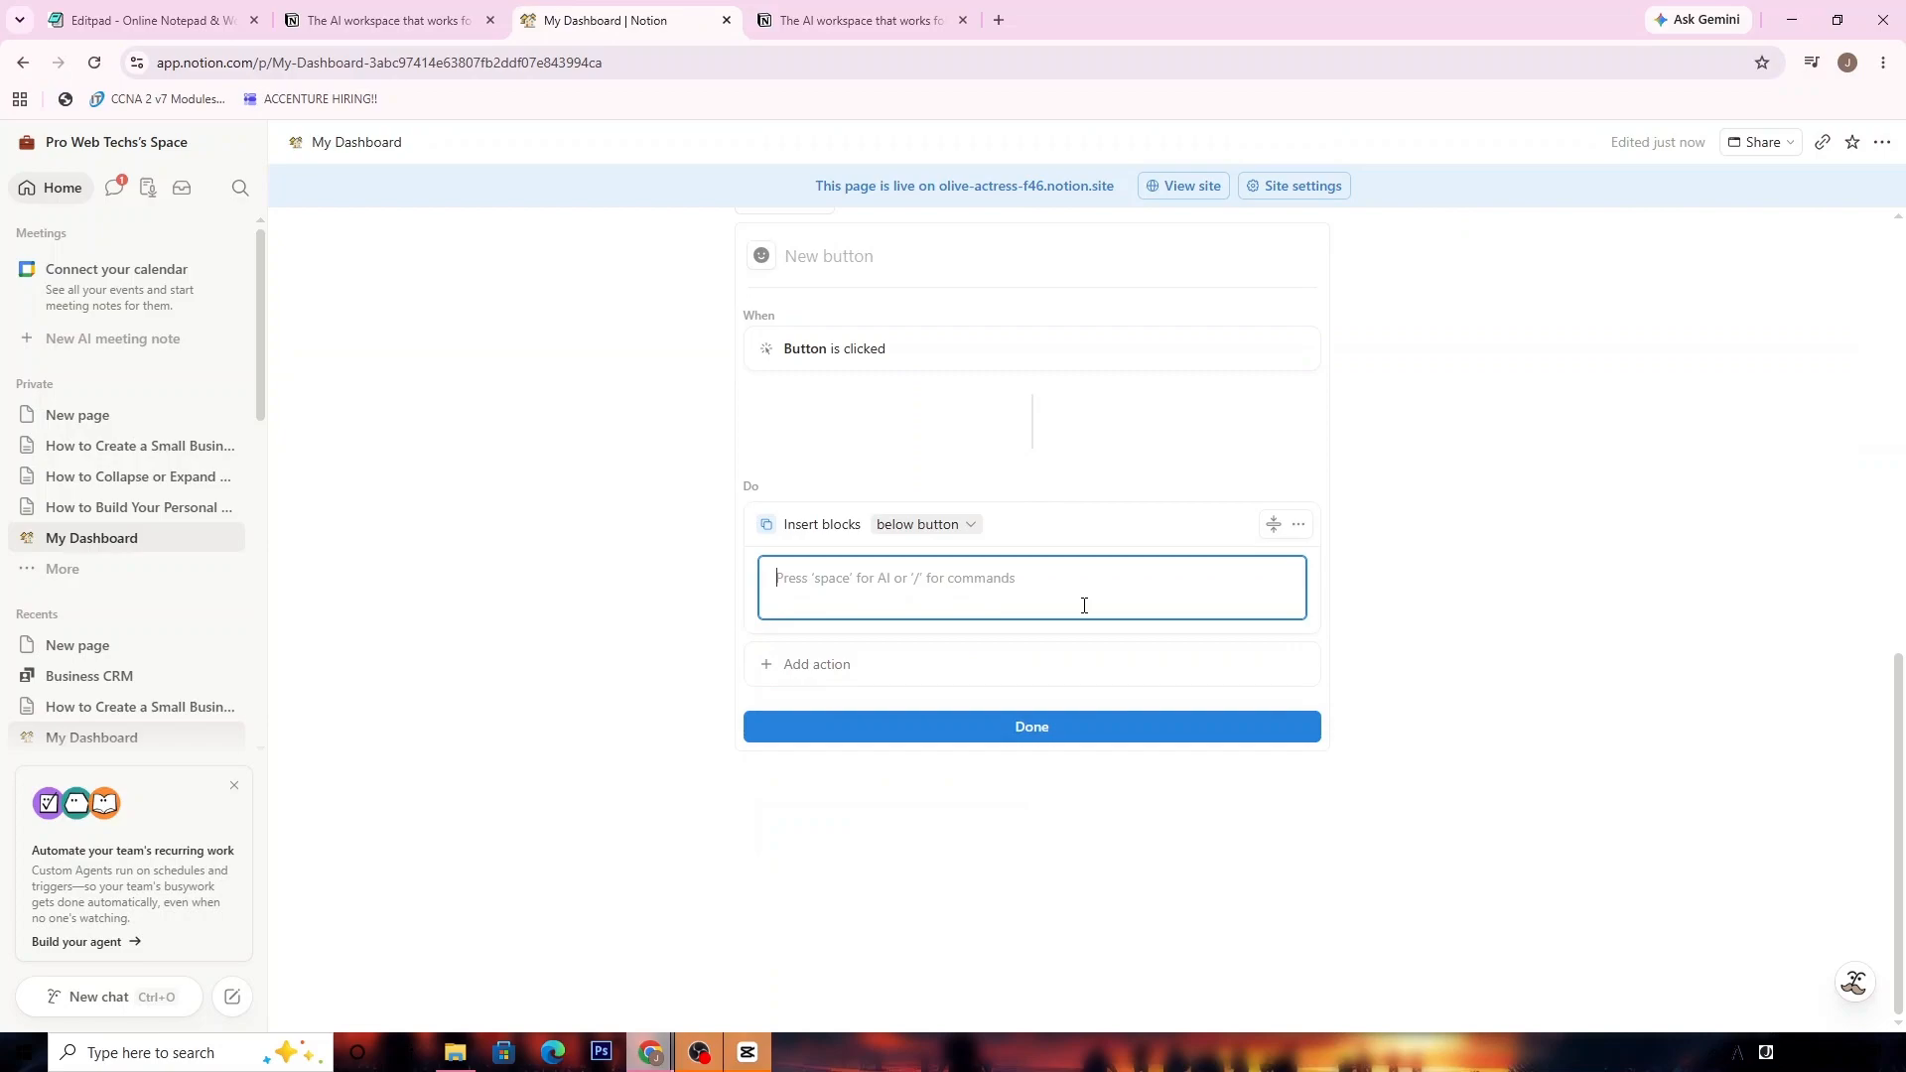
{"action": "type", "text": "/"}
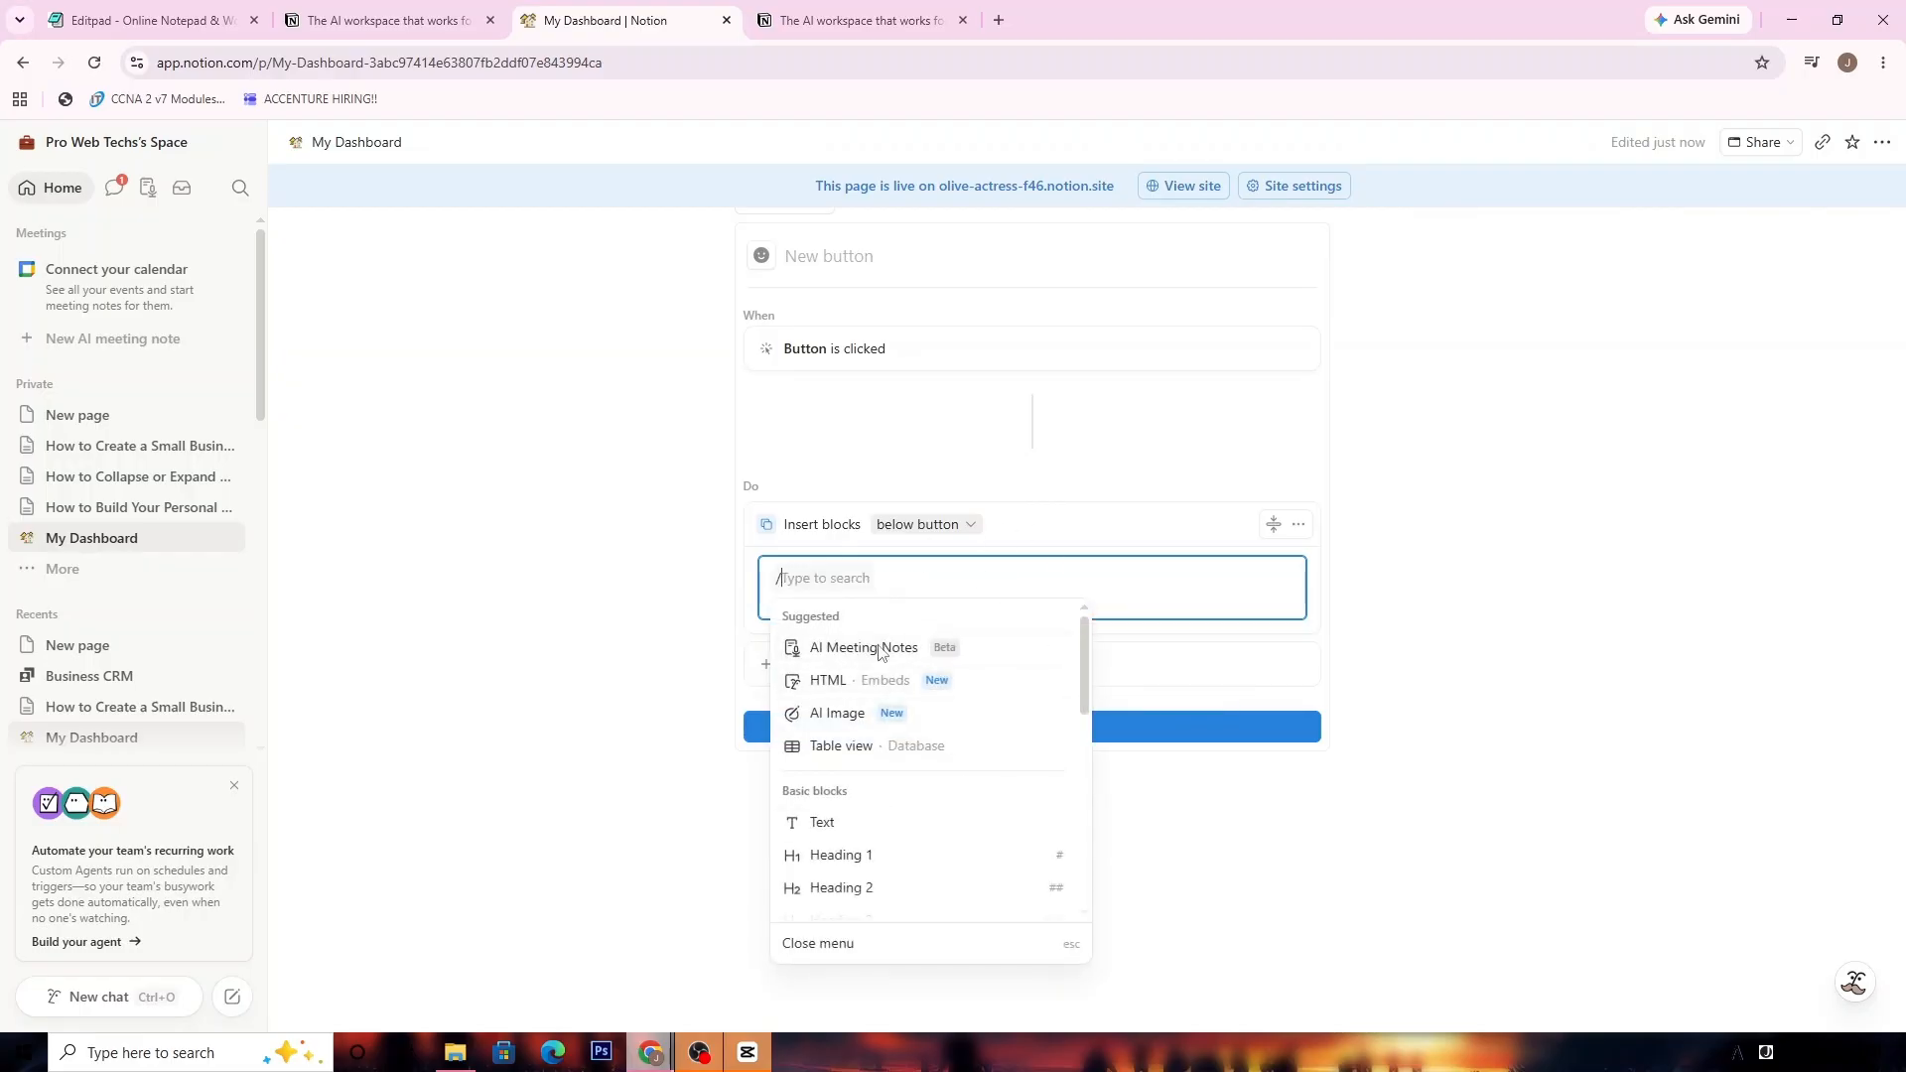
{"action": "left_click", "coordinate": [903, 746]}
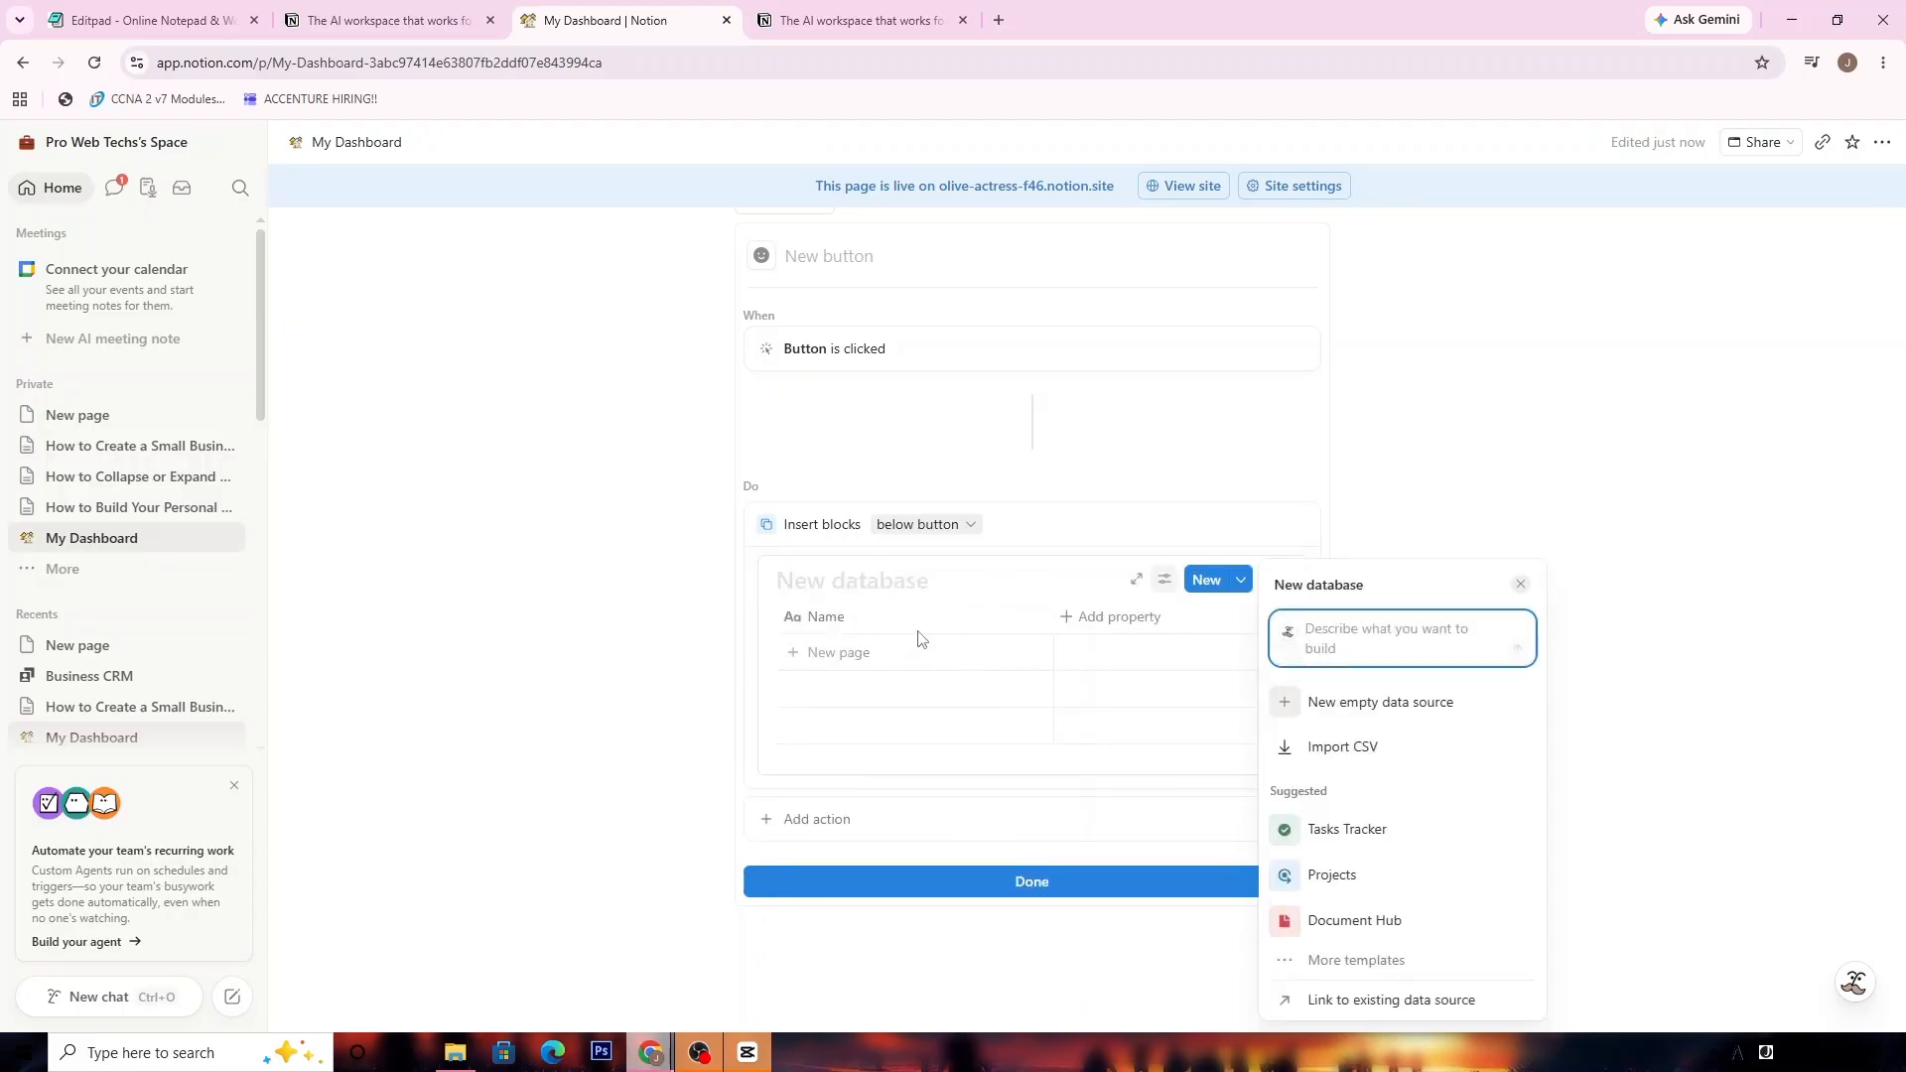
{"action": "left_click", "coordinate": [1008, 888]}
{"action": "left_click", "coordinate": [994, 877]}
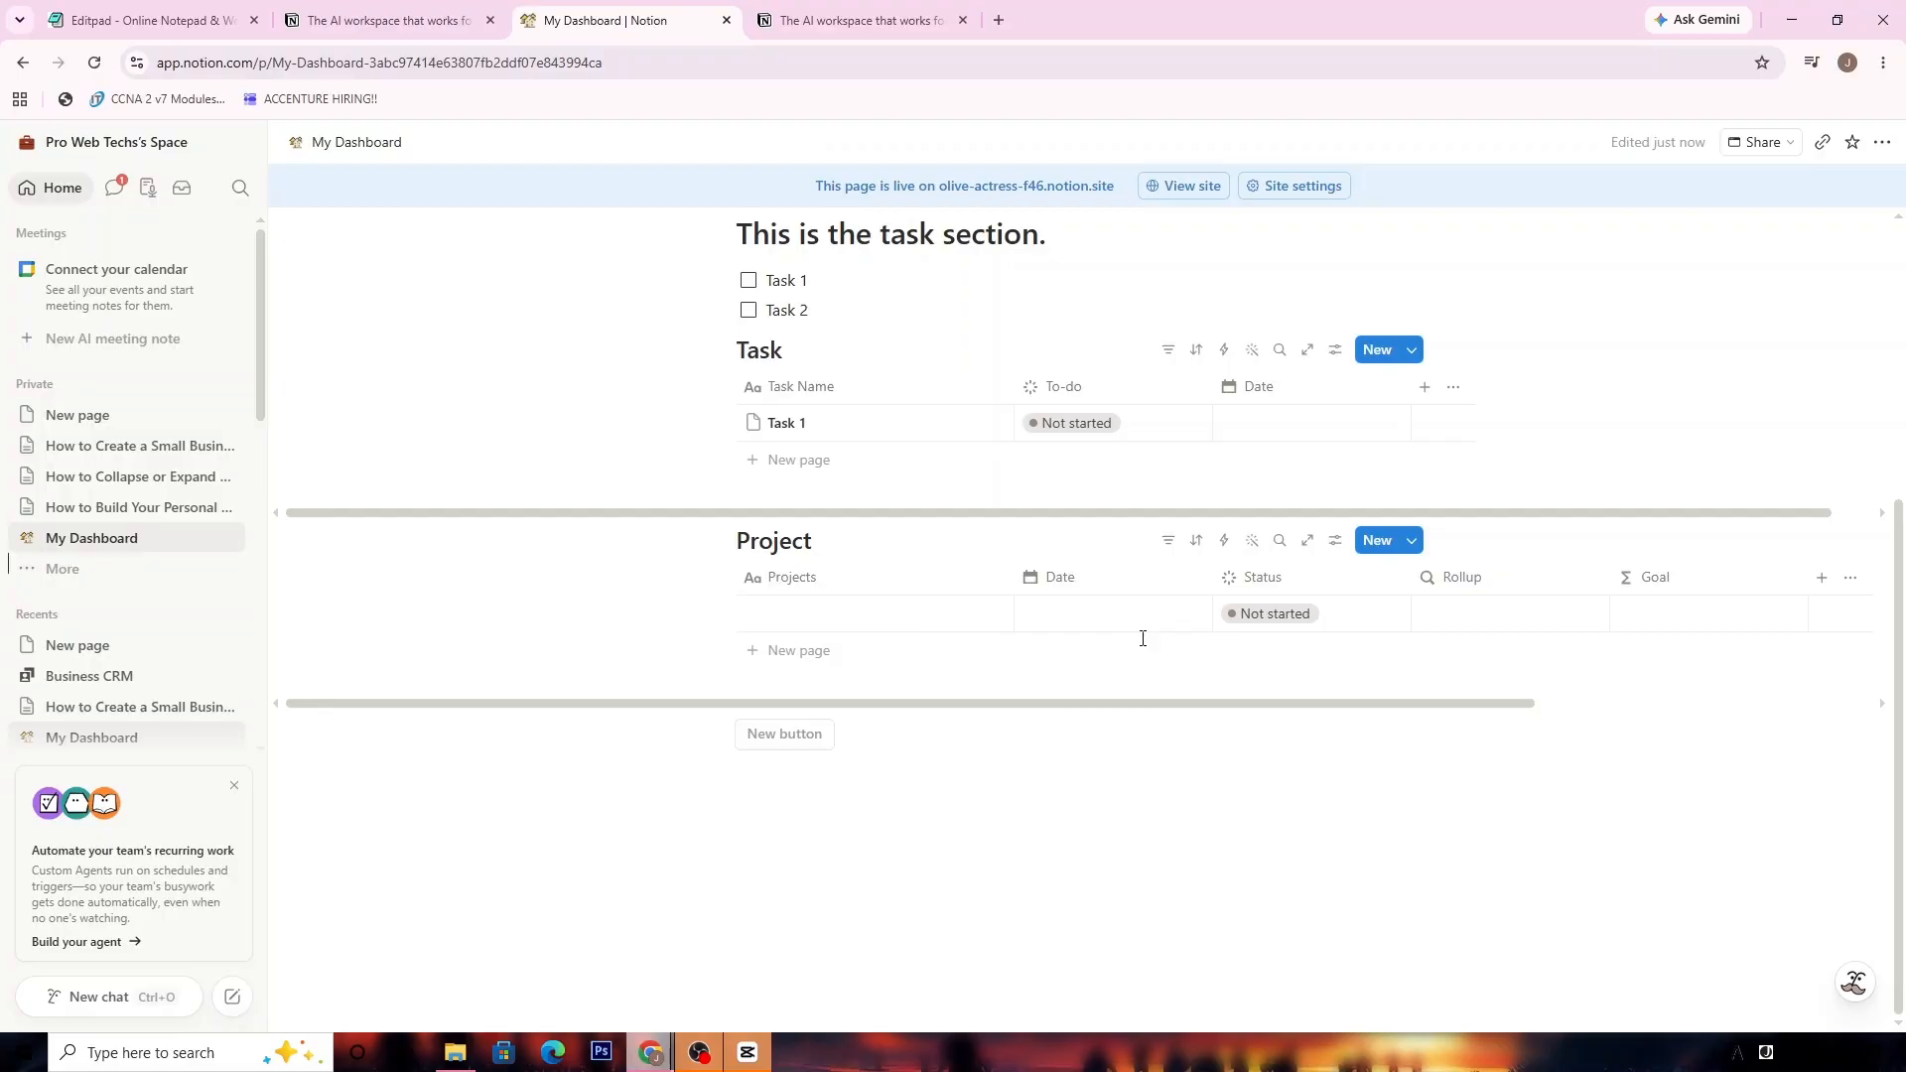
Step: Run the new button twice to insert two databases below it
{"action": "scroll", "coordinate": [1268, 811], "scroll_direction": "up", "scroll_amount": 3}
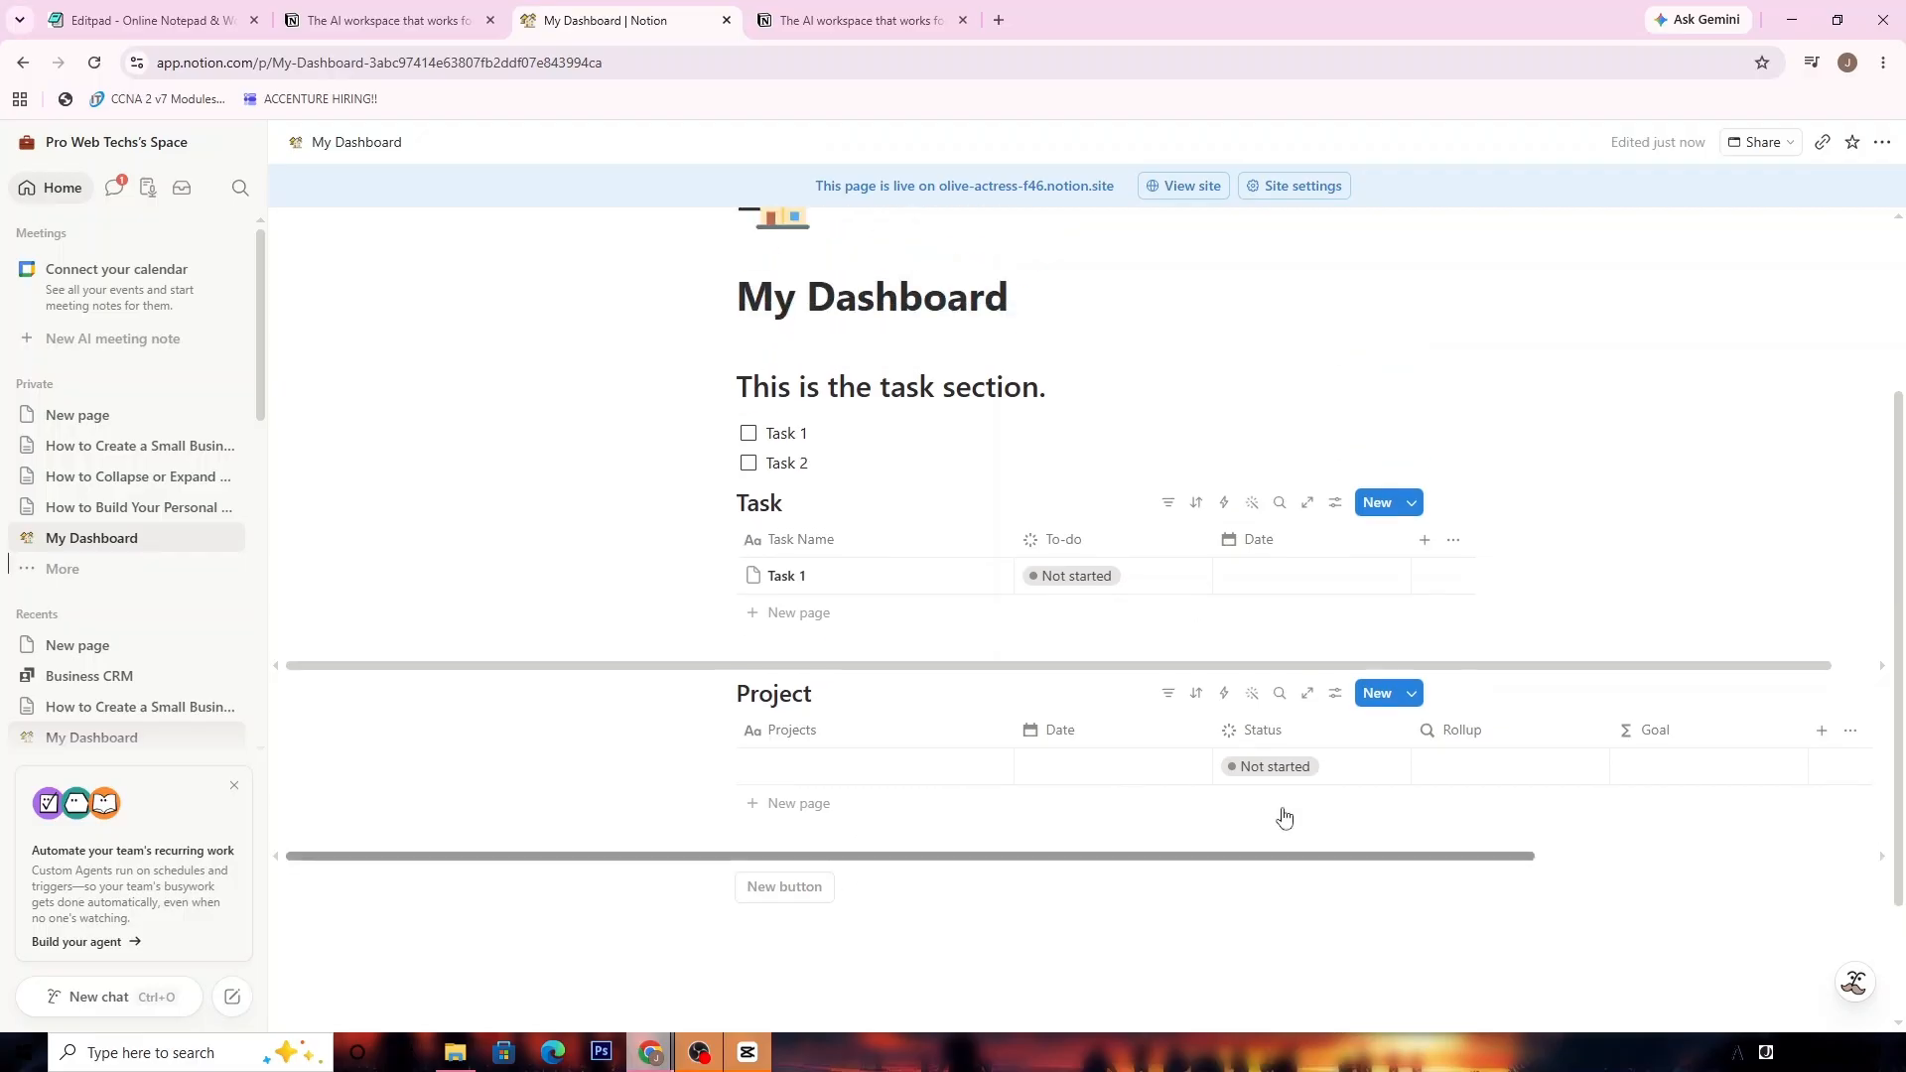
{"action": "scroll", "coordinate": [1374, 757], "scroll_direction": "up", "scroll_amount": 2}
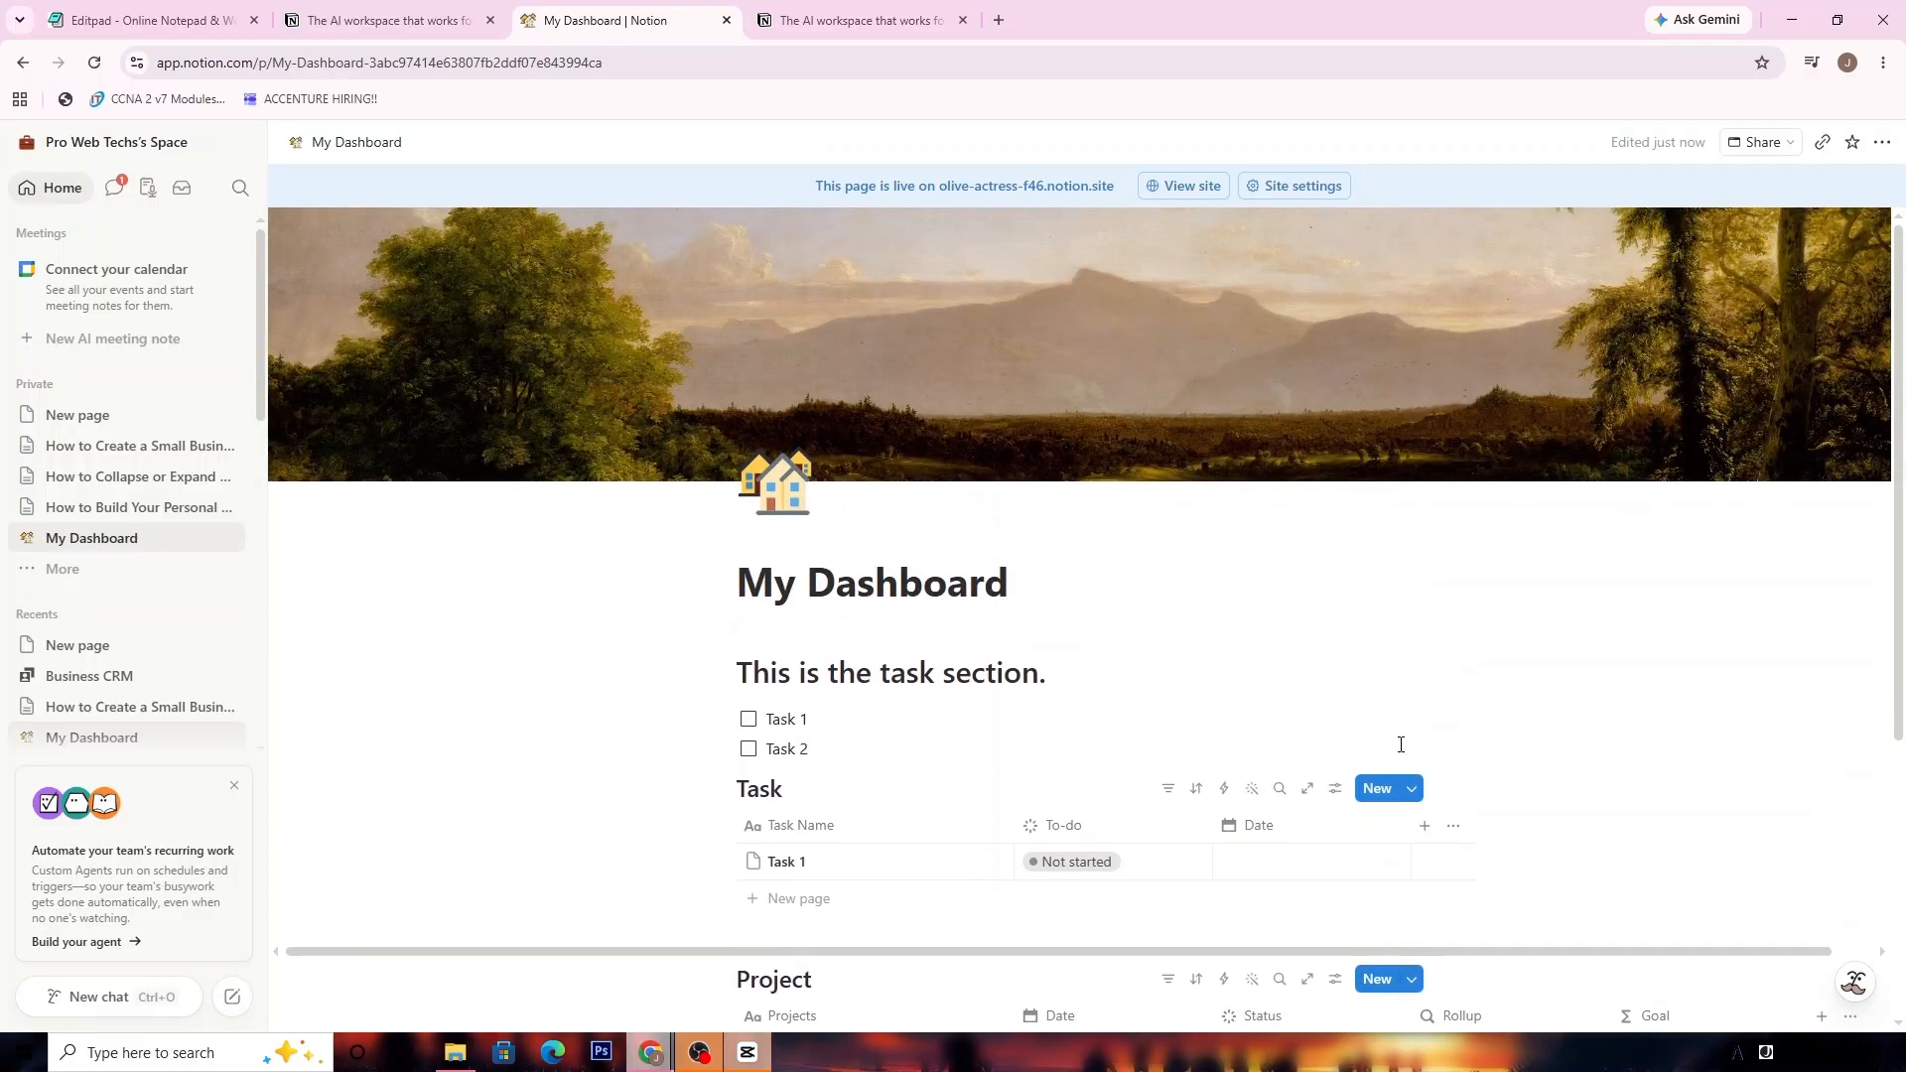
{"action": "scroll", "coordinate": [1390, 709], "scroll_direction": "down", "scroll_amount": 5}
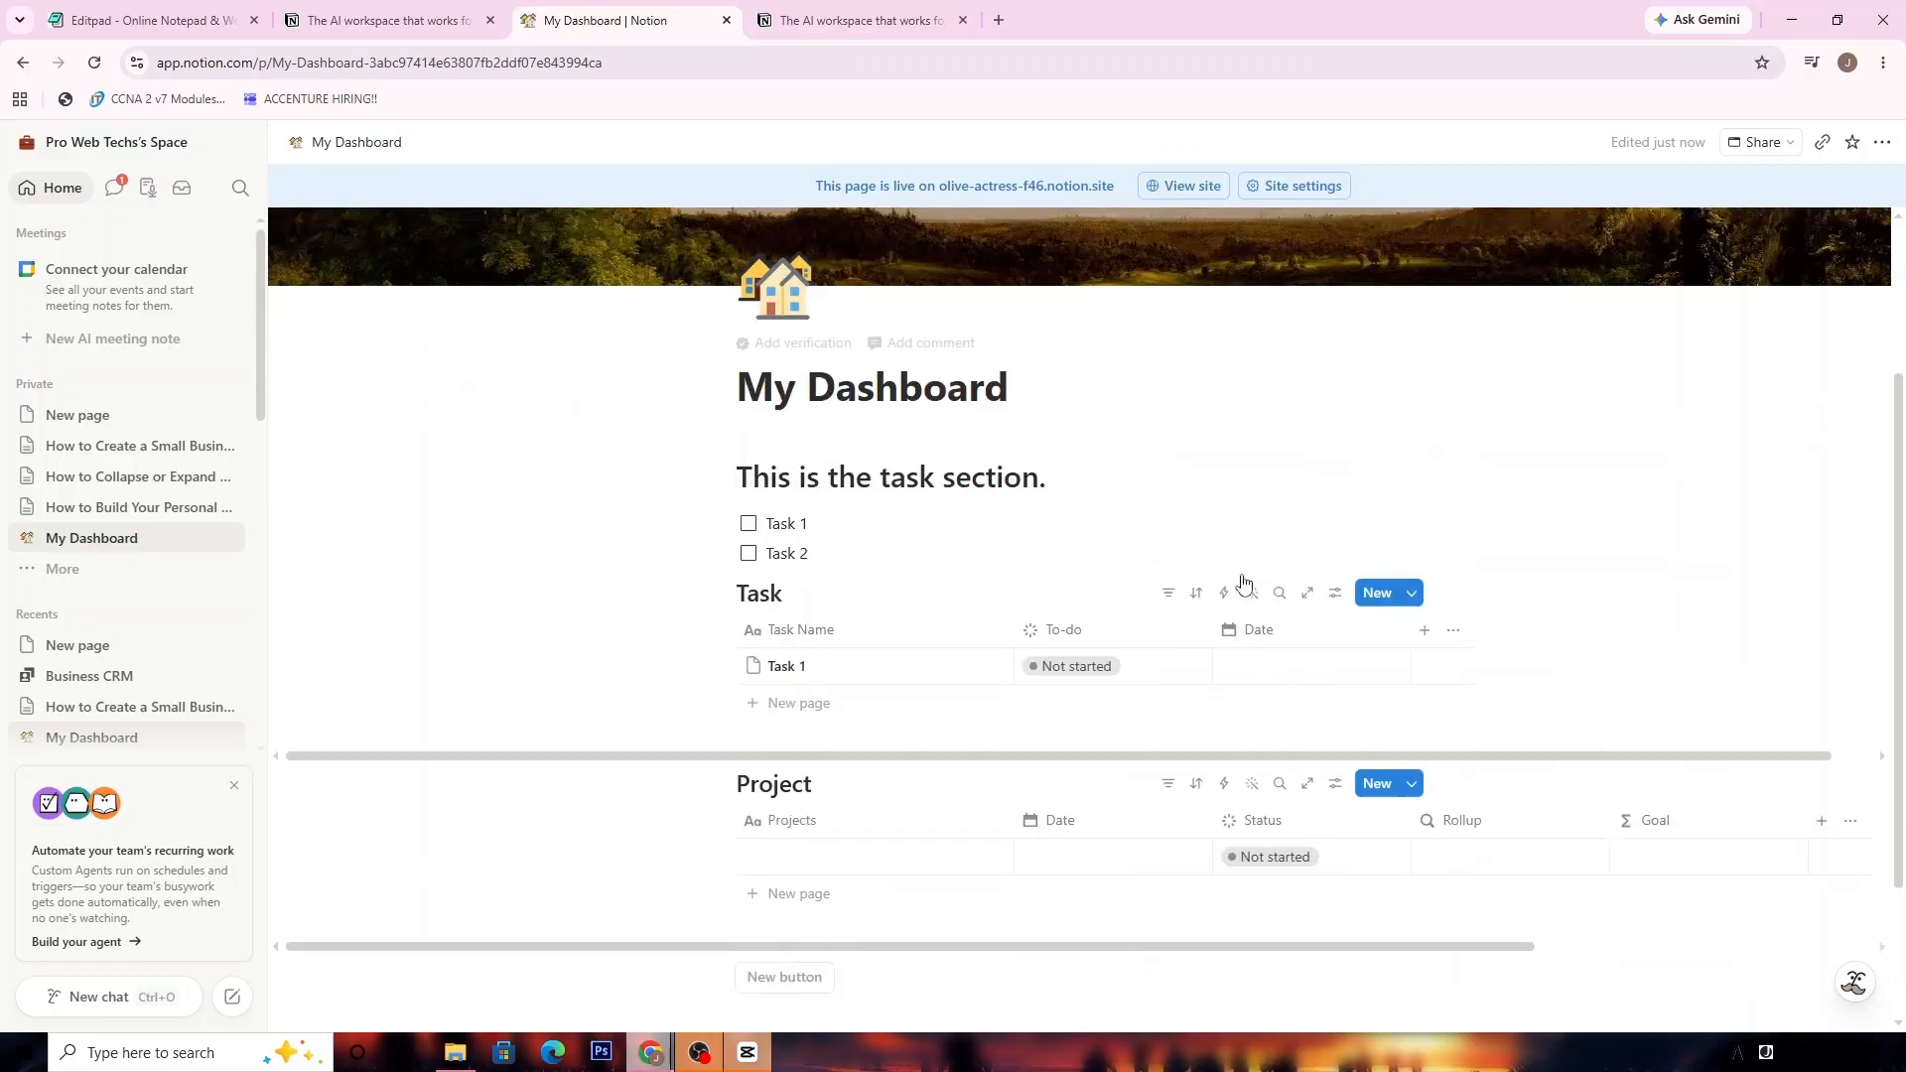
{"action": "left_click_drag", "start_coordinate": [760, 742], "coordinate": [851, 752]}
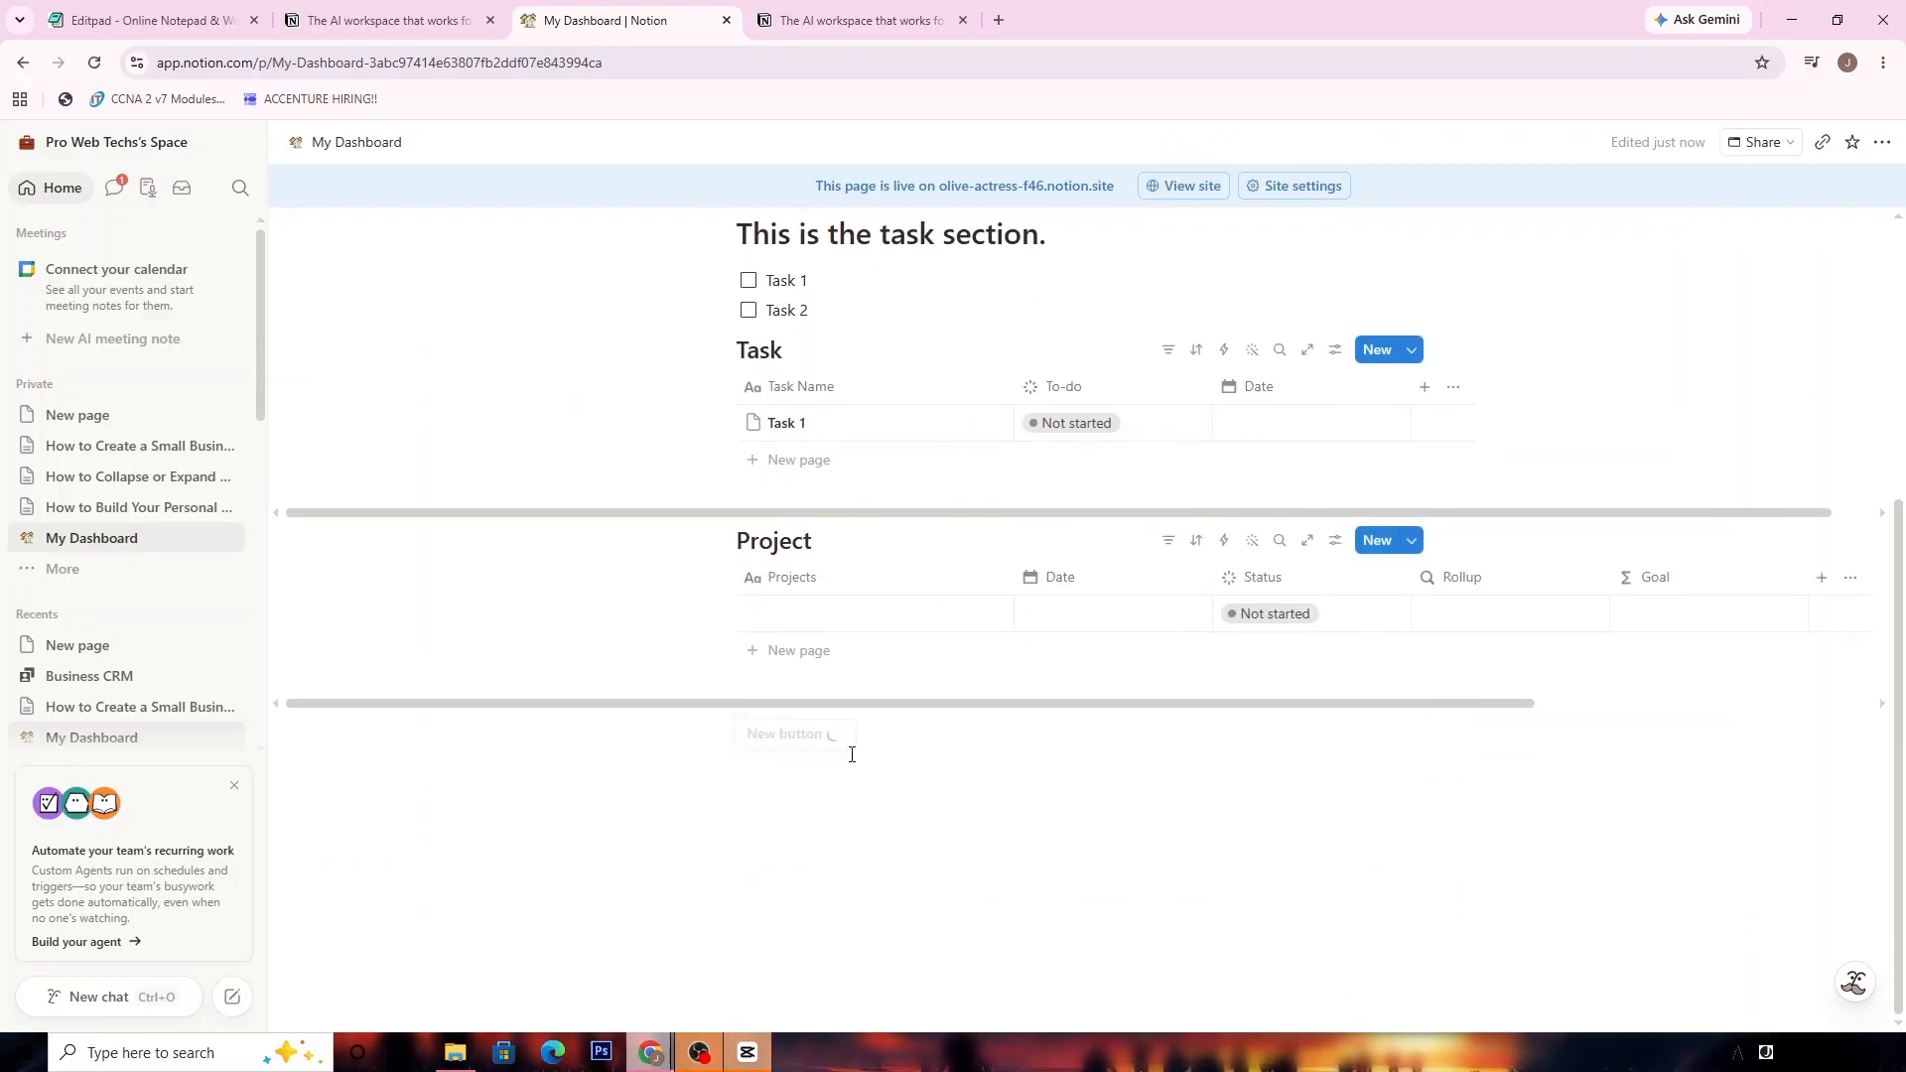
{"action": "left_click", "coordinate": [824, 736]}
{"action": "scroll", "coordinate": [900, 735], "scroll_direction": "down", "scroll_amount": 2}
{"action": "left_click", "coordinate": [899, 735]}
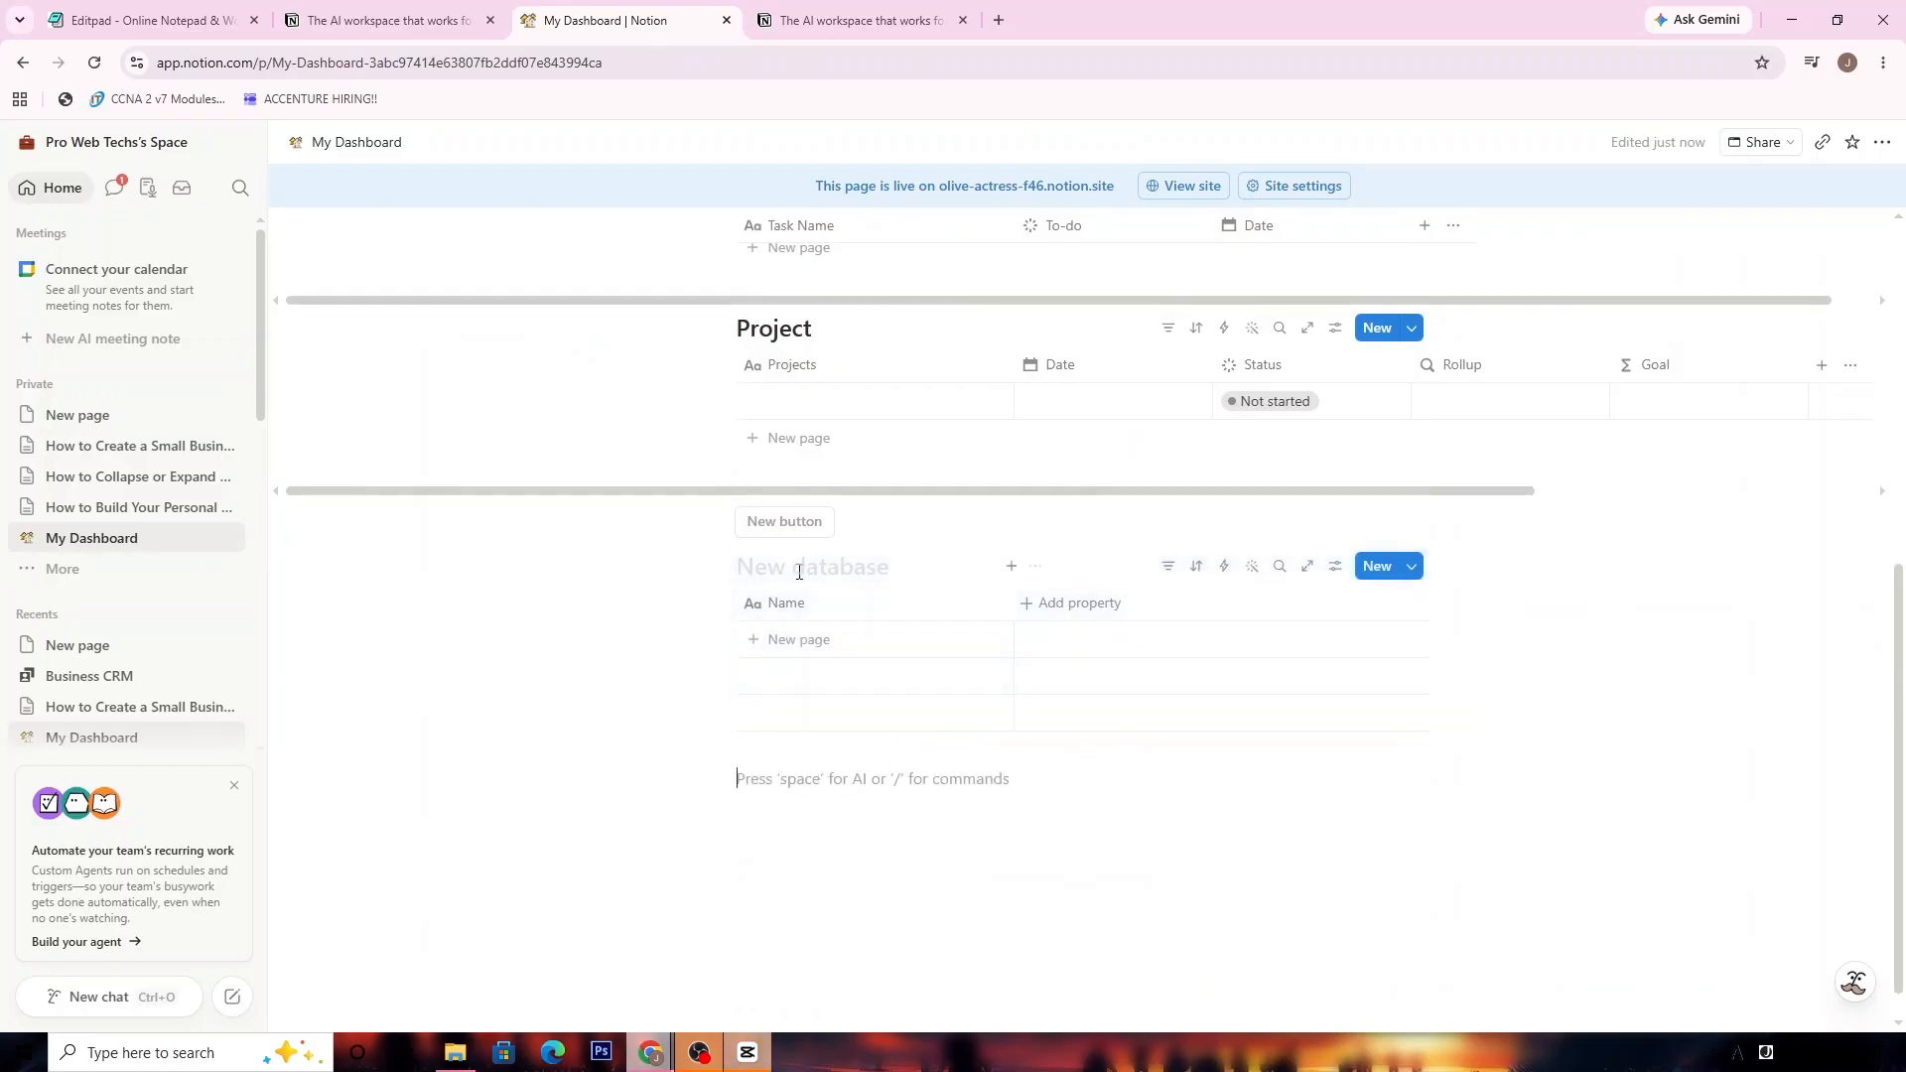
{"action": "left_click", "coordinate": [793, 524]}
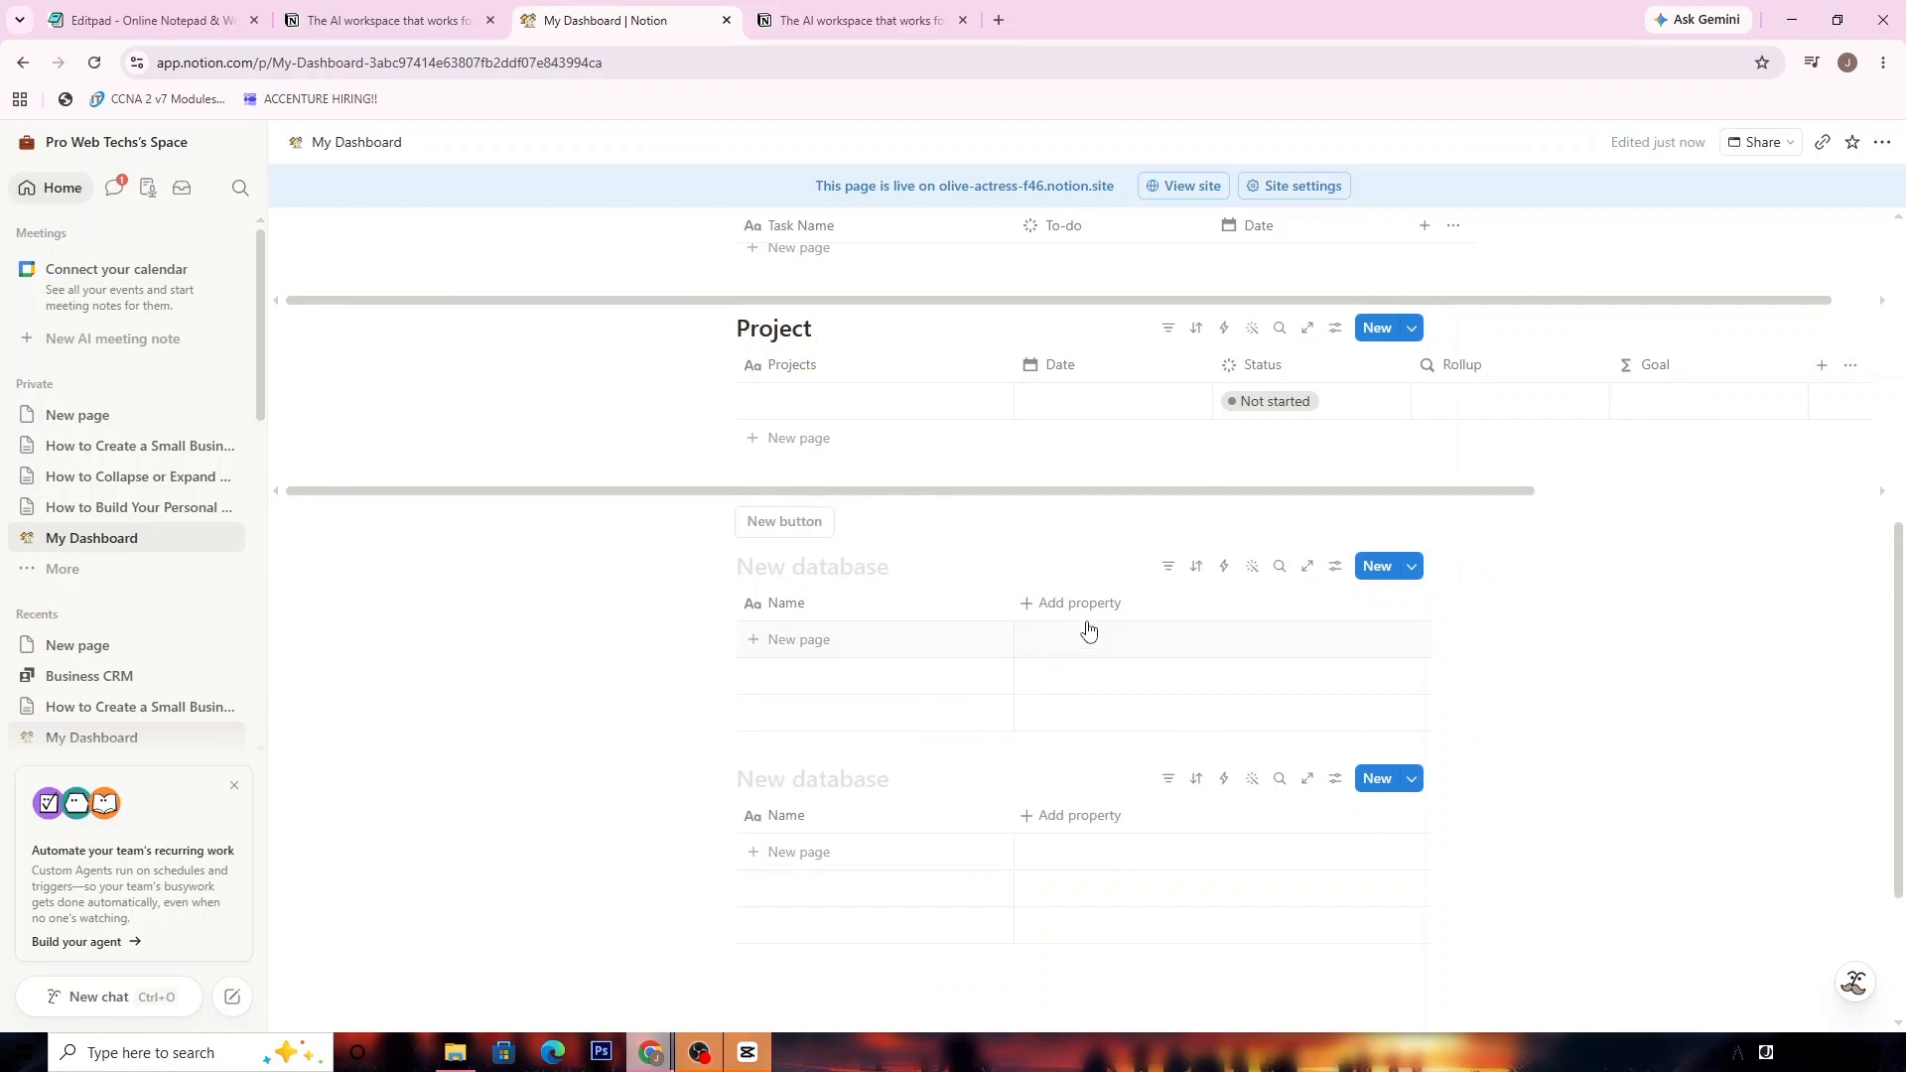
{"action": "scroll", "coordinate": [830, 600], "scroll_direction": "down", "scroll_amount": 3}
{"action": "scroll", "coordinate": [748, 659], "scroll_direction": "up", "scroll_amount": 7}
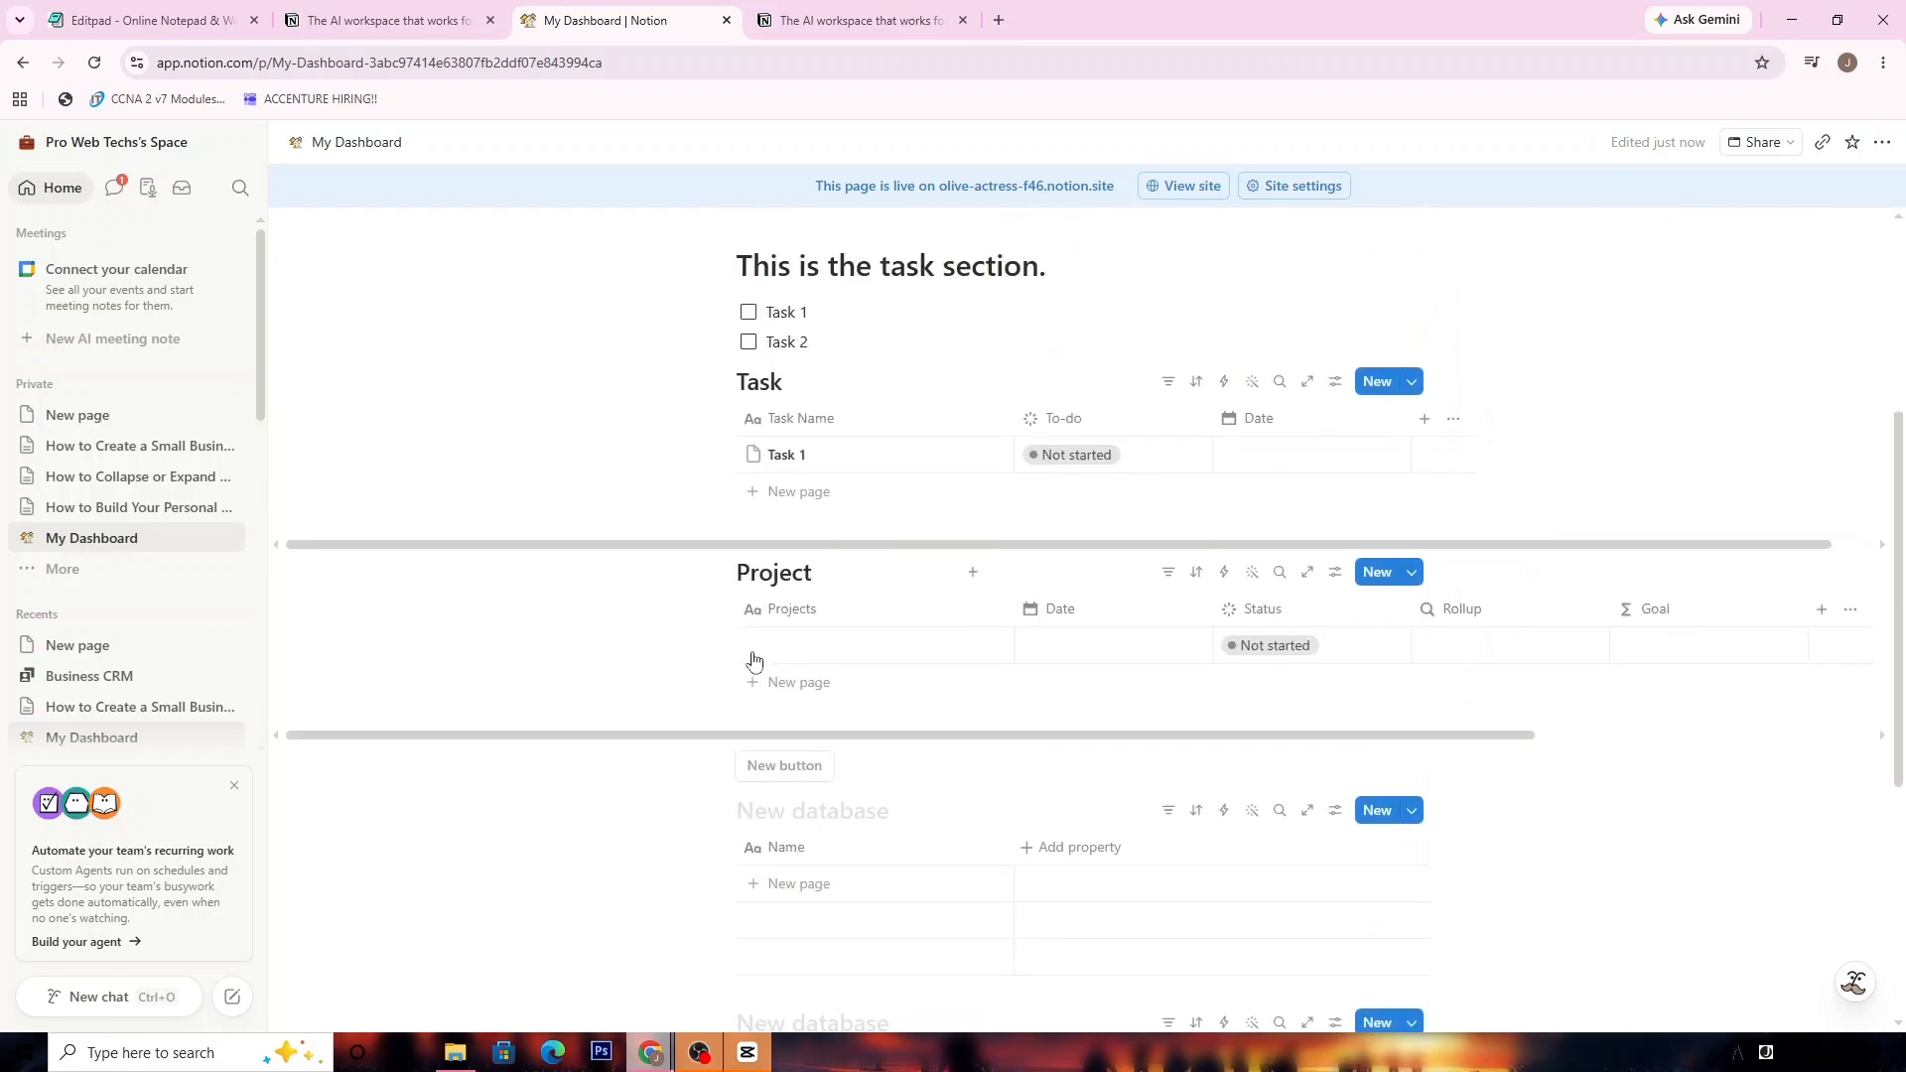
Step: Switch to the Editpad notes and highlight the title "How to Create a Template in Notion" and the "LIKE AND SUBSCRIBE" line
{"action": "left_click", "coordinate": [144, 12]}
{"action": "left_click_drag", "start_coordinate": [42, 288], "coordinate": [653, 284]}
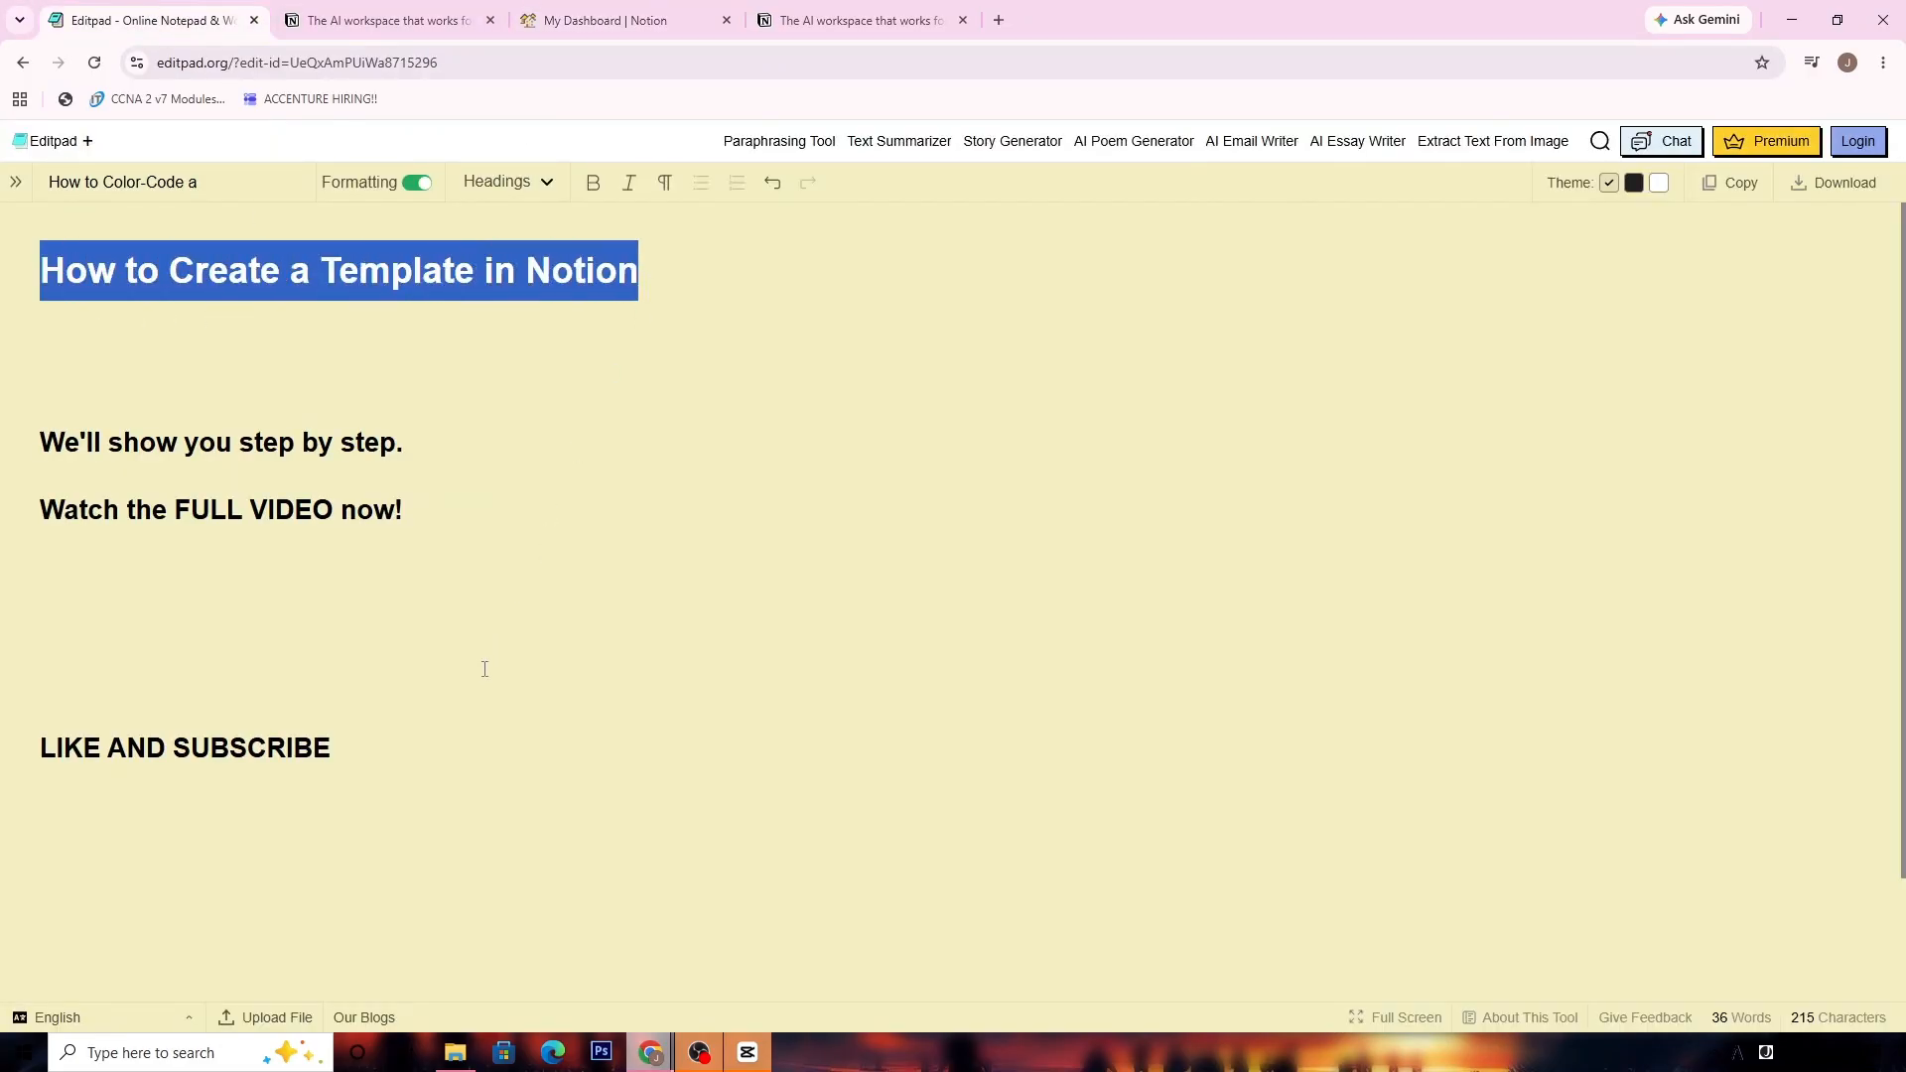
{"action": "left_click_drag", "start_coordinate": [332, 750], "coordinate": [43, 736]}
{"action": "left_click", "coordinate": [399, 736]}
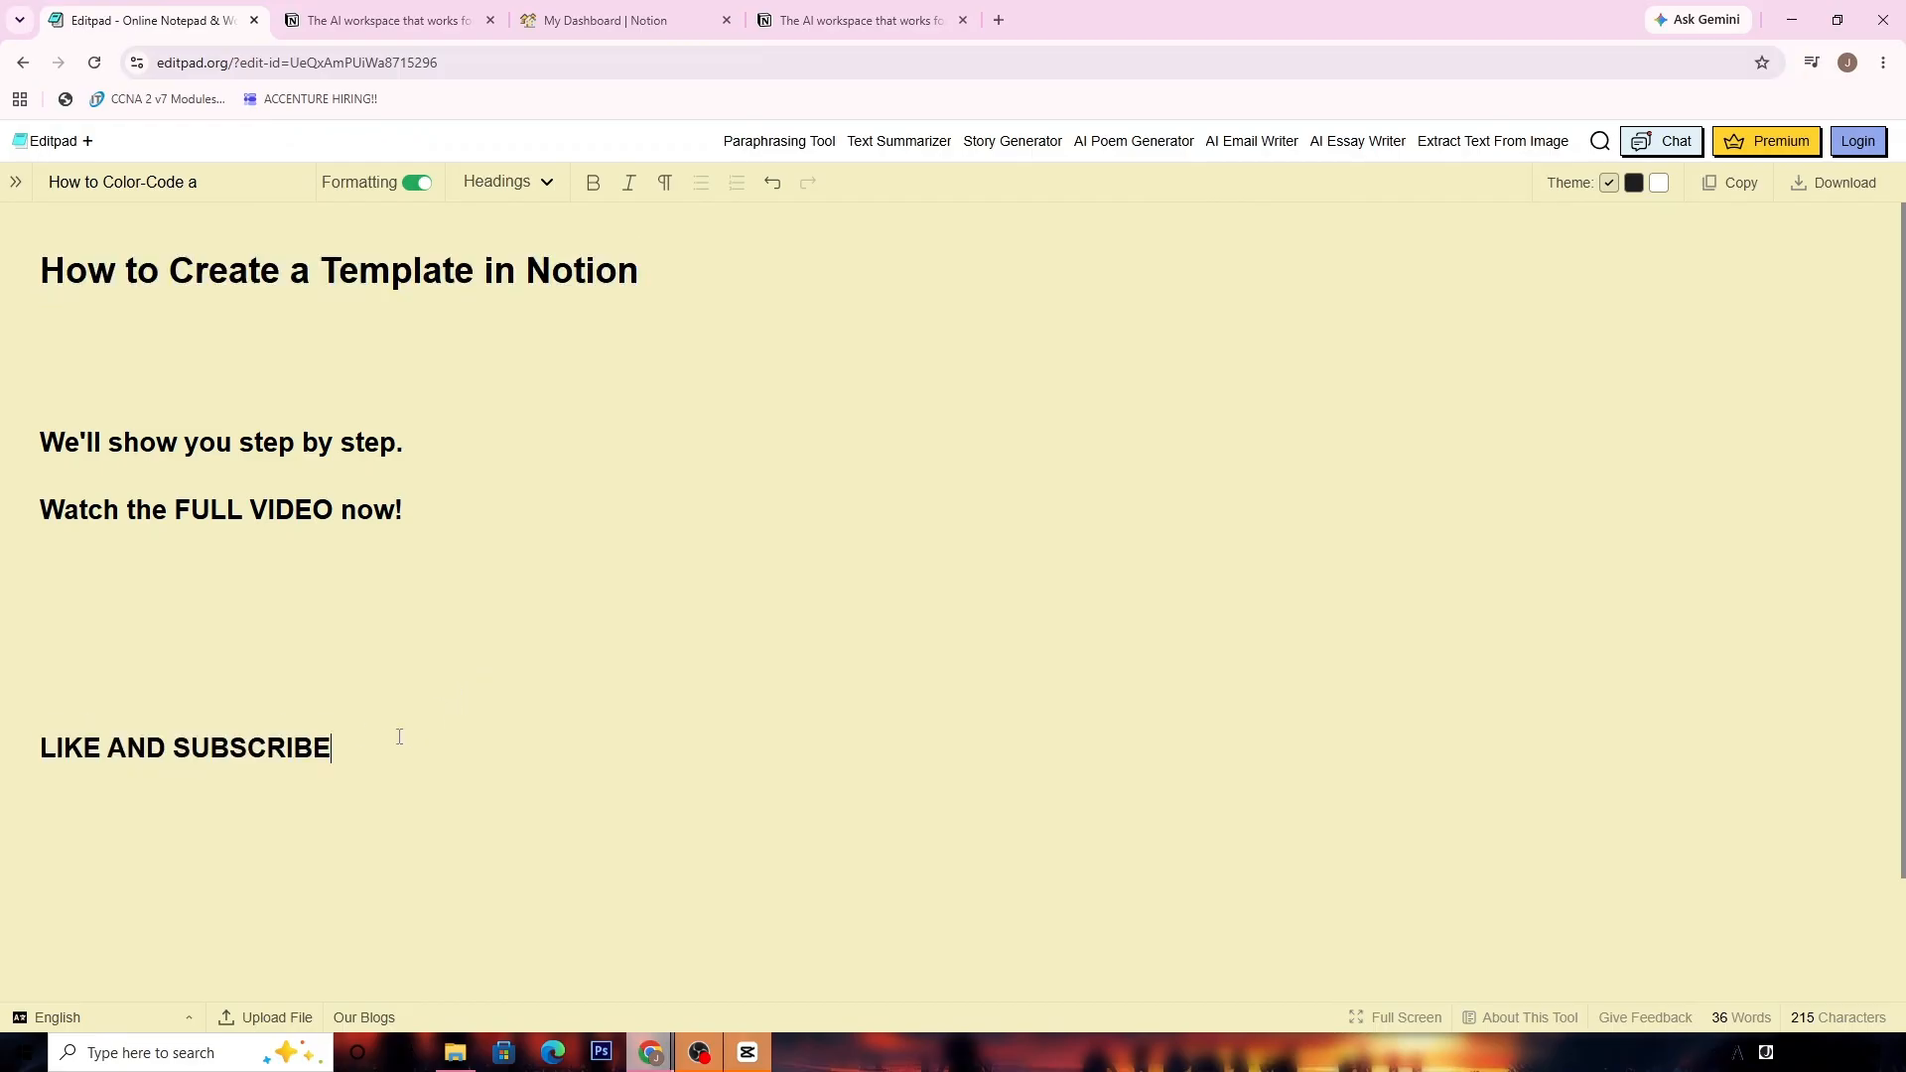